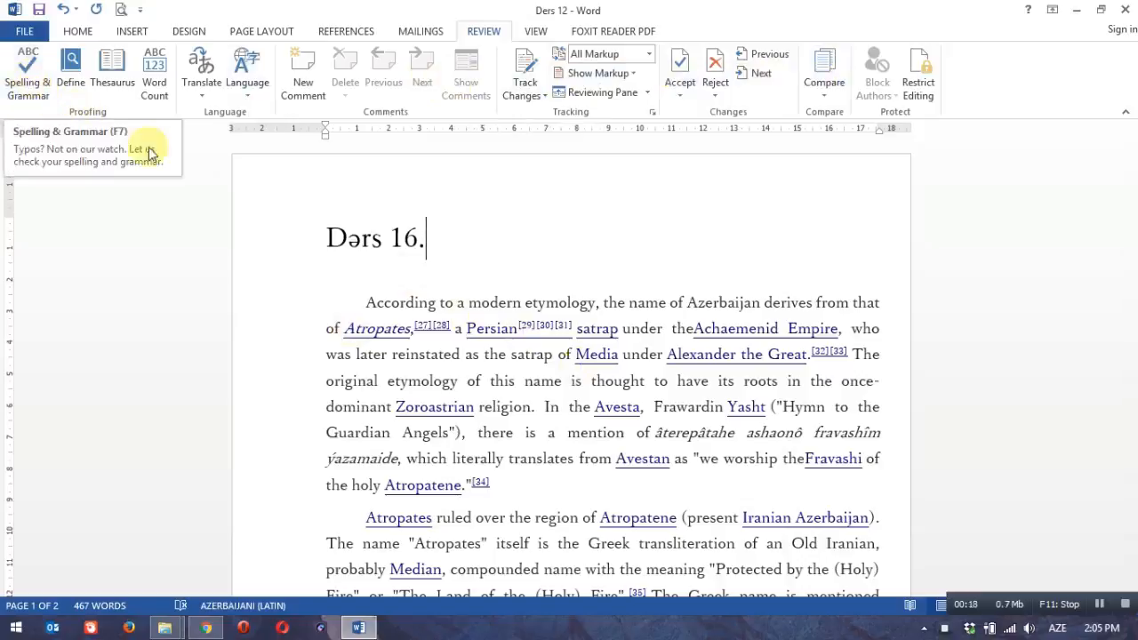
Step: Run the spelling and grammar check from the start of the heading "Dərs 16." and dismiss its completion message
{"action": "mouse_move", "coordinate": [331, 236]}
{"action": "left_mouse_down"}
{"action": "mouse_move", "coordinate": [546, 465]}
{"action": "mouse_move", "coordinate": [542, 485]}
{"action": "mouse_move", "coordinate": [407, 300]}
{"action": "mouse_move", "coordinate": [330, 237]}
{"action": "left_mouse_up"}
{"action": "left_click", "coordinate": [521, 483]}
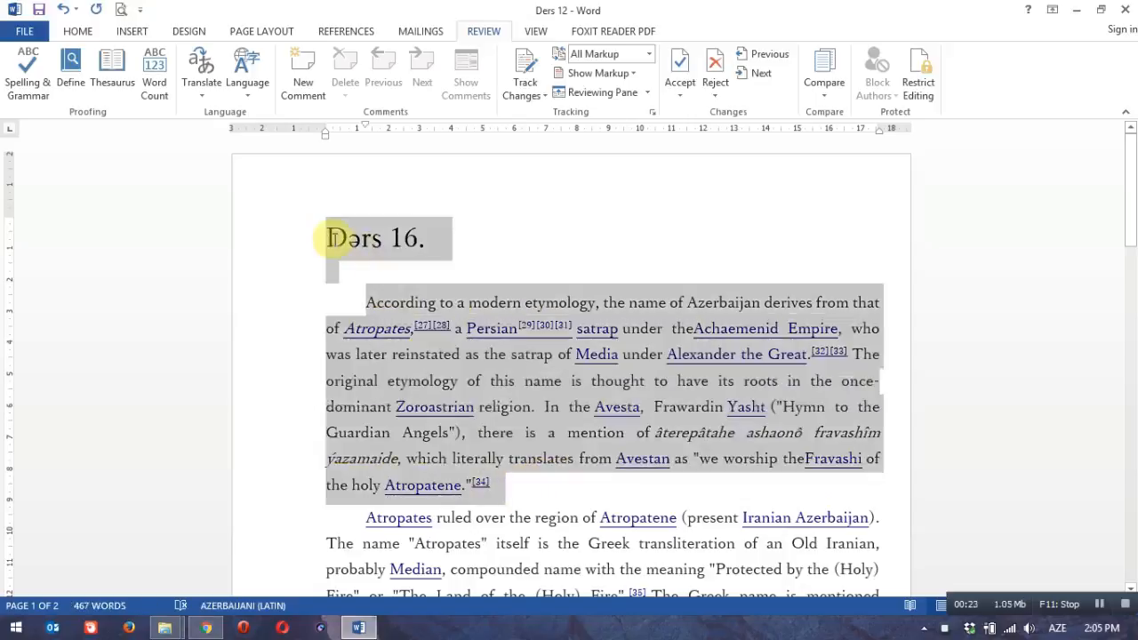
{"action": "left_click", "coordinate": [307, 255]}
{"action": "left_click", "coordinate": [328, 237]}
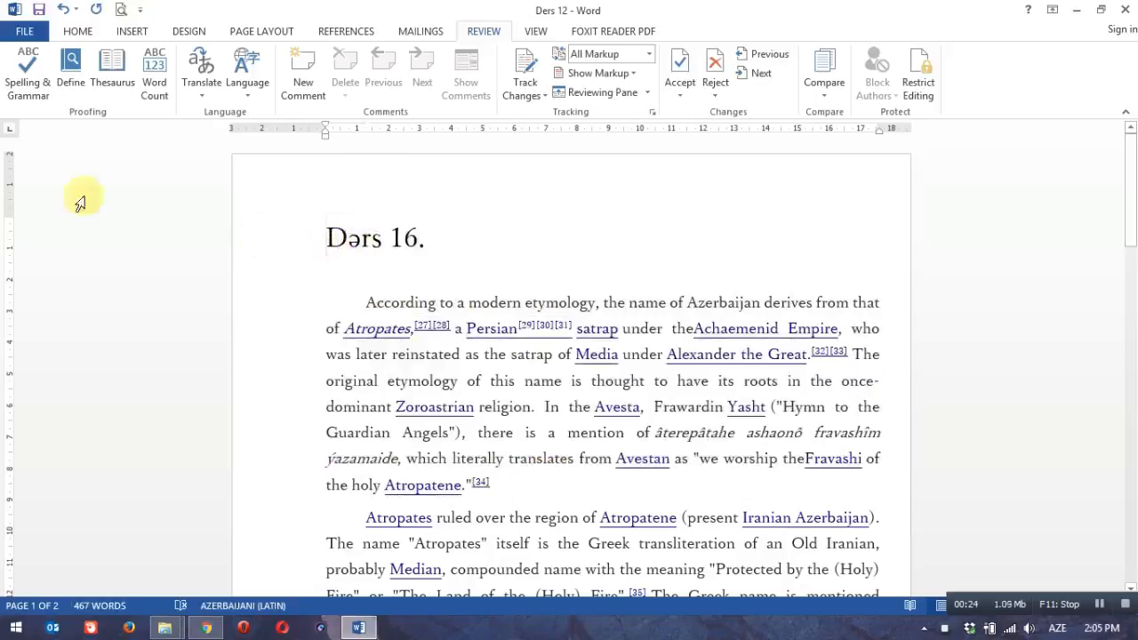
{"action": "left_click", "coordinate": [25, 79]}
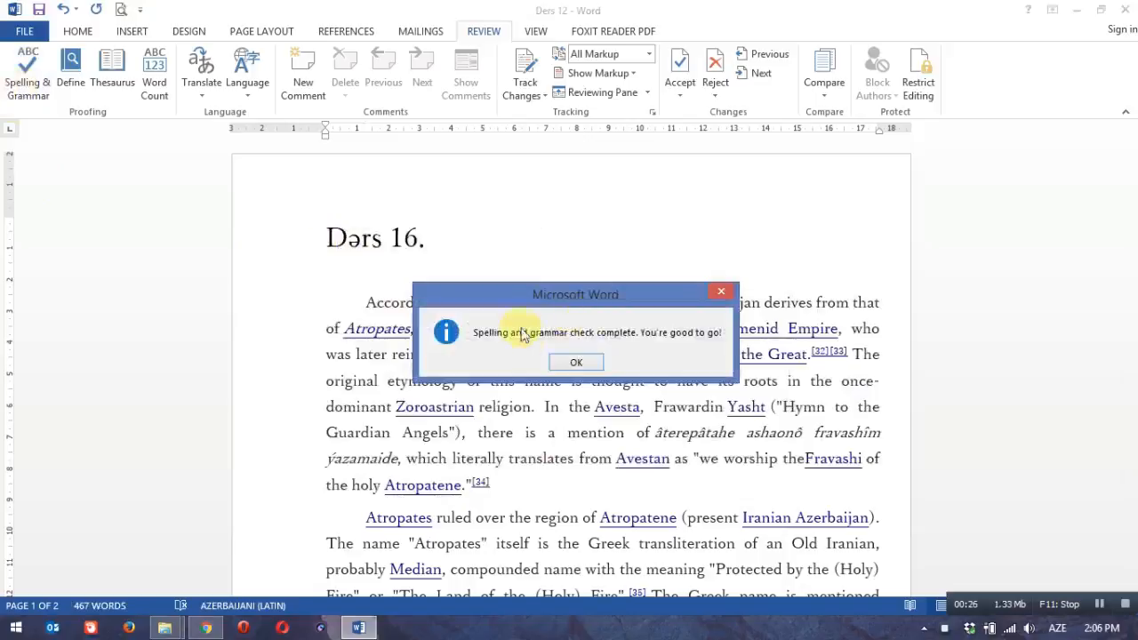
{"action": "left_click_drag", "start_coordinate": [572, 302], "coordinate": [565, 256]}
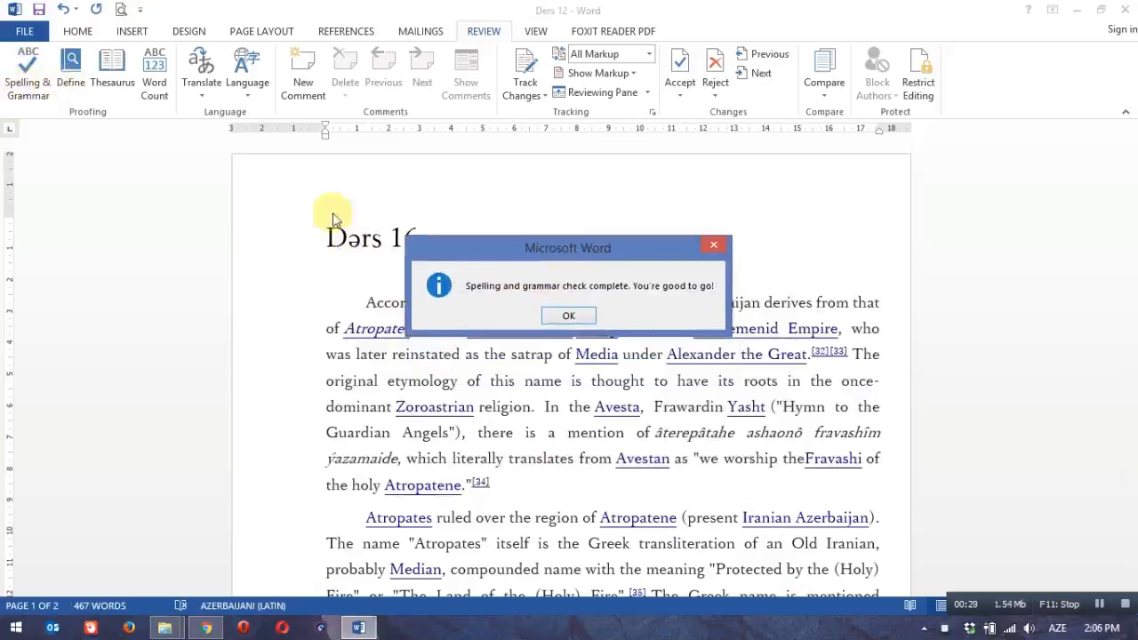
{"action": "left_click", "coordinate": [574, 318]}
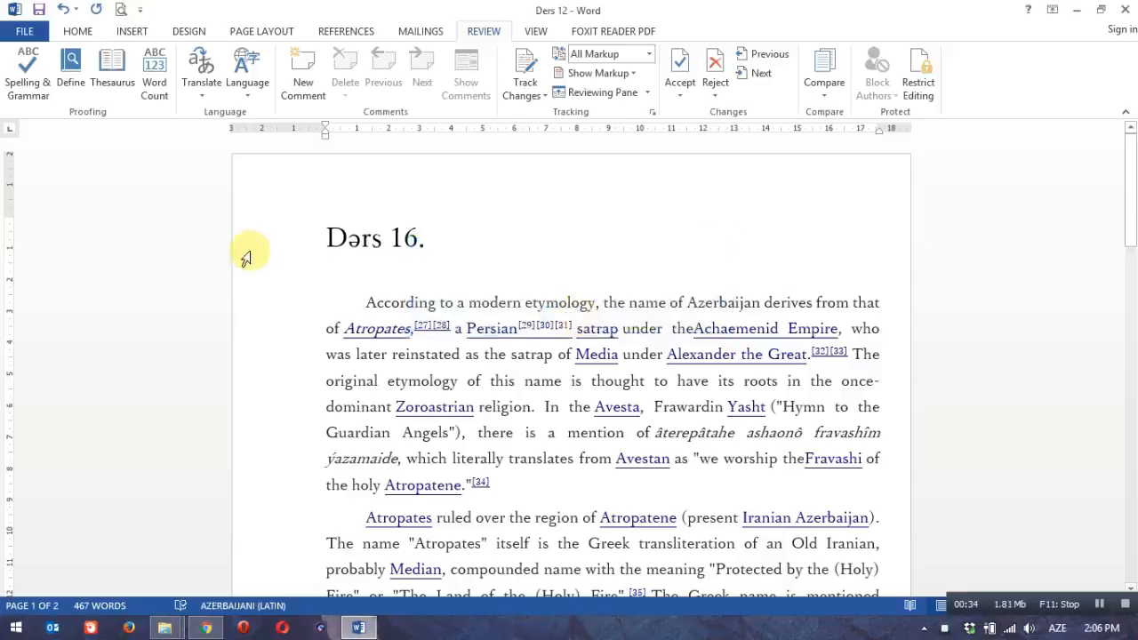
Step: Try to look up the dictionary definition of the word "According" in the first paragraph, including the sign-in option, and close the dictionary
{"action": "left_click_drag", "start_coordinate": [507, 483], "coordinate": [364, 300]}
{"action": "left_click", "coordinate": [364, 299]}
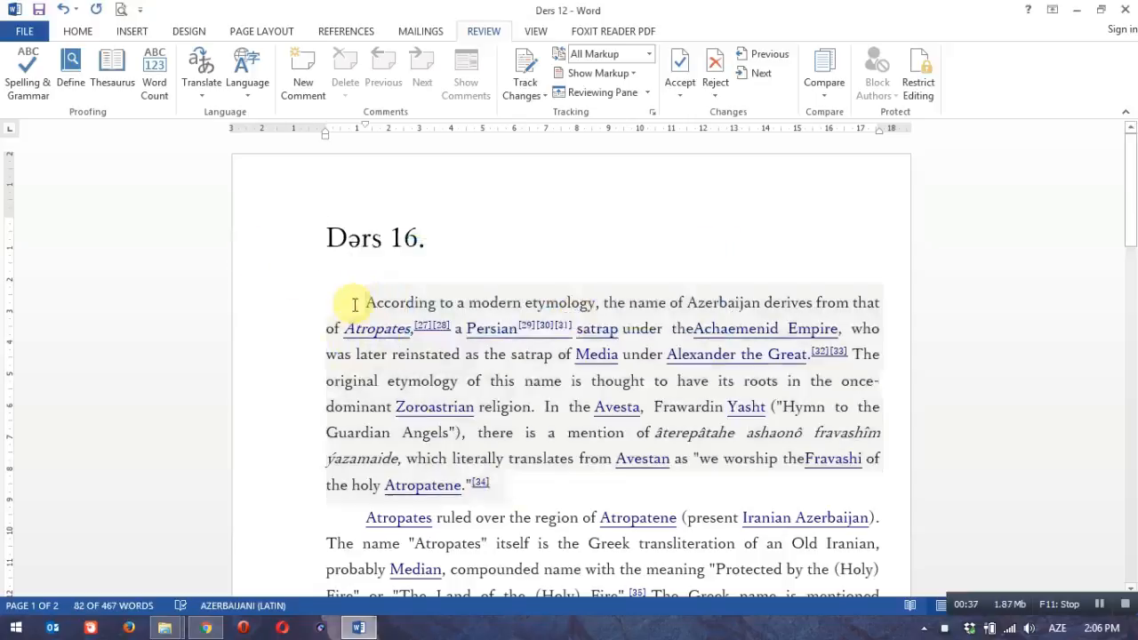
{"action": "left_click", "coordinate": [71, 71]}
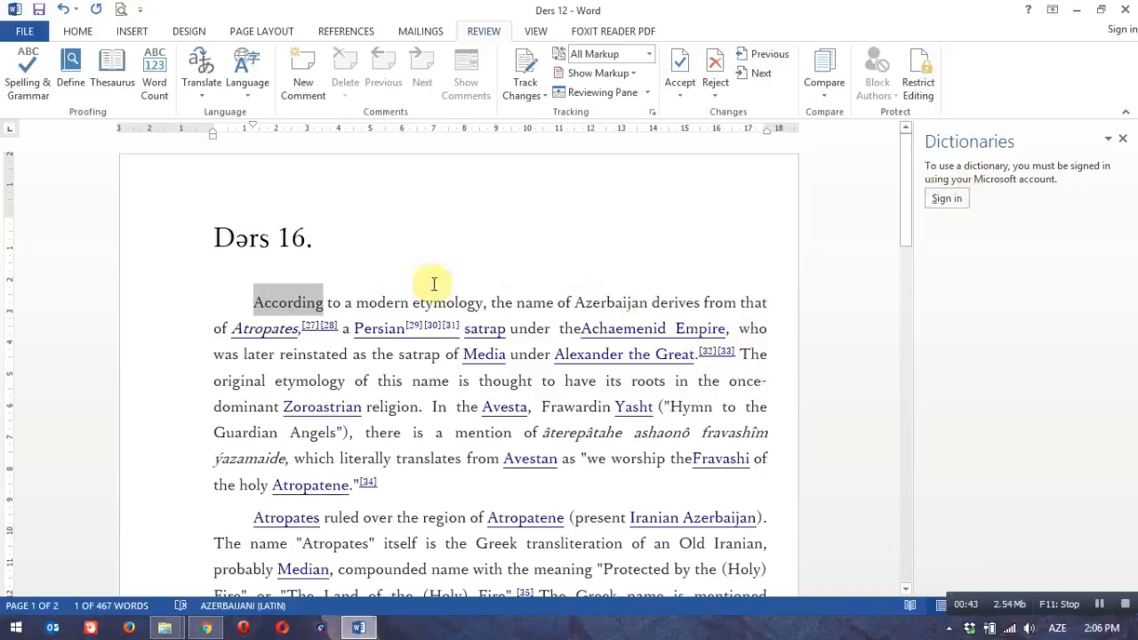
{"action": "left_click", "coordinate": [343, 301]}
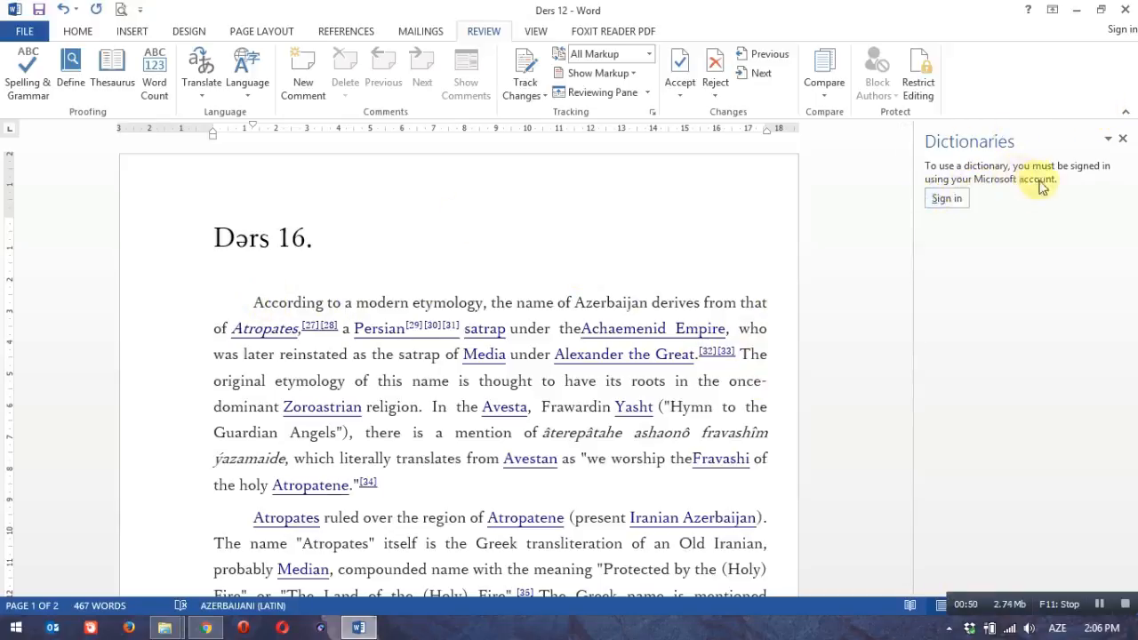
{"action": "left_click", "coordinate": [951, 201]}
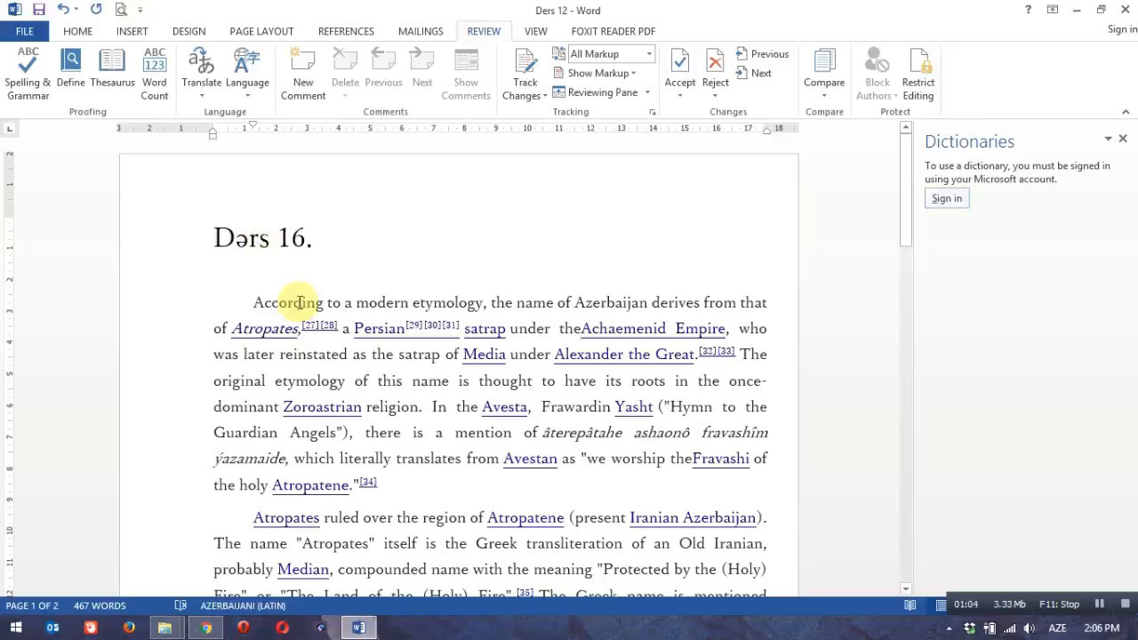
{"action": "left_click", "coordinate": [1123, 139]}
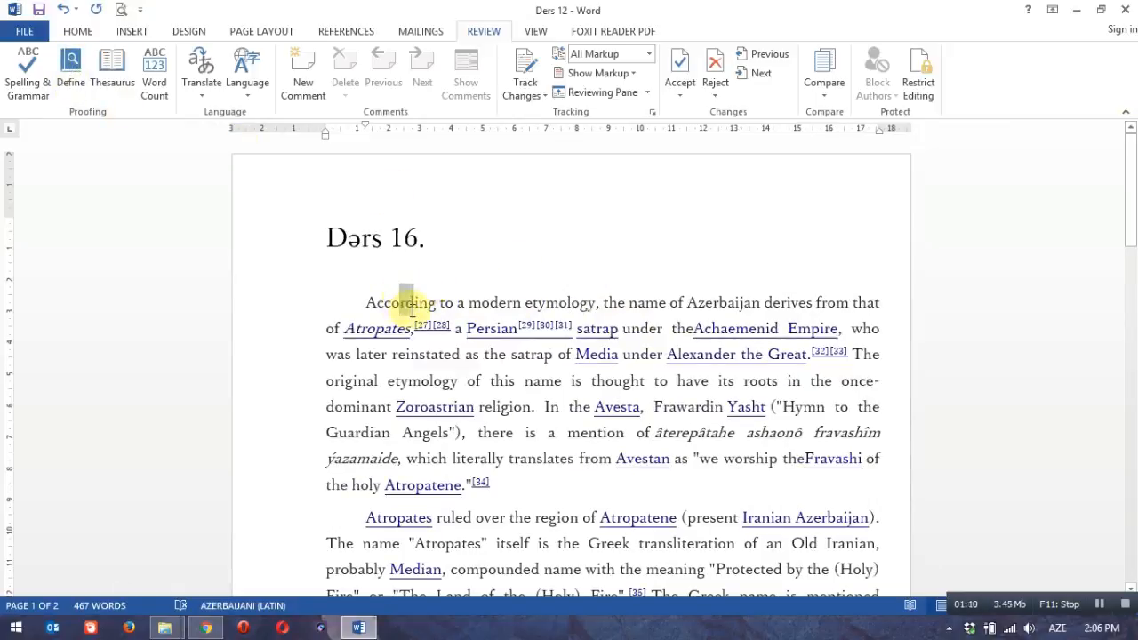
Step: Look up thesaurus synonyms for the word "According" in the first paragraph, close the results and deselect the word
{"action": "left_click", "coordinate": [415, 307]}
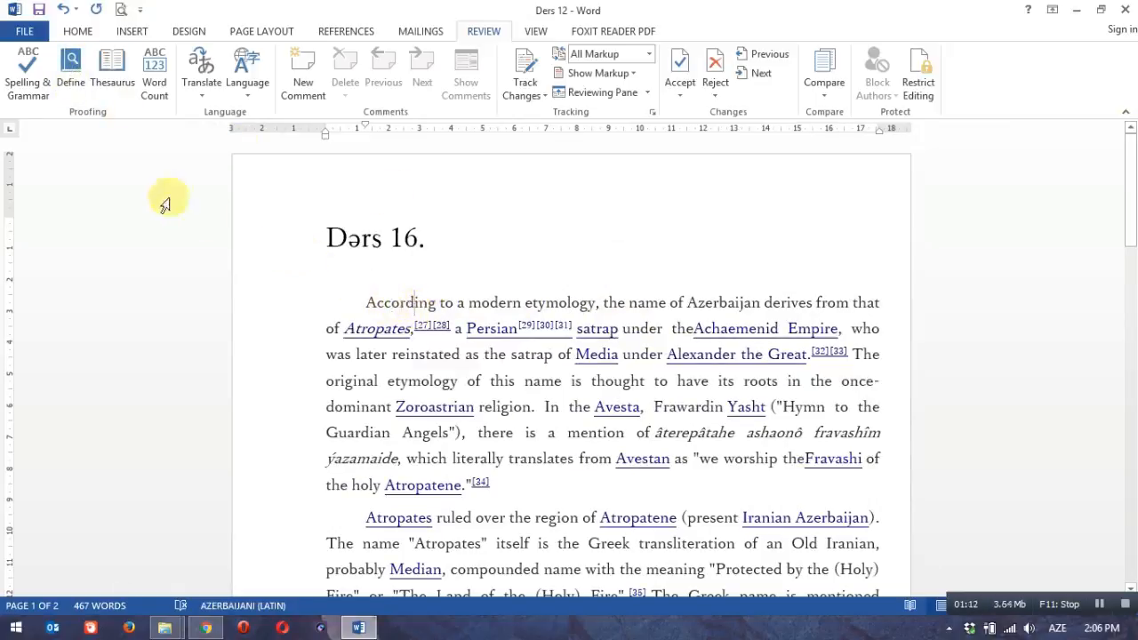
{"action": "left_click", "coordinate": [114, 87]}
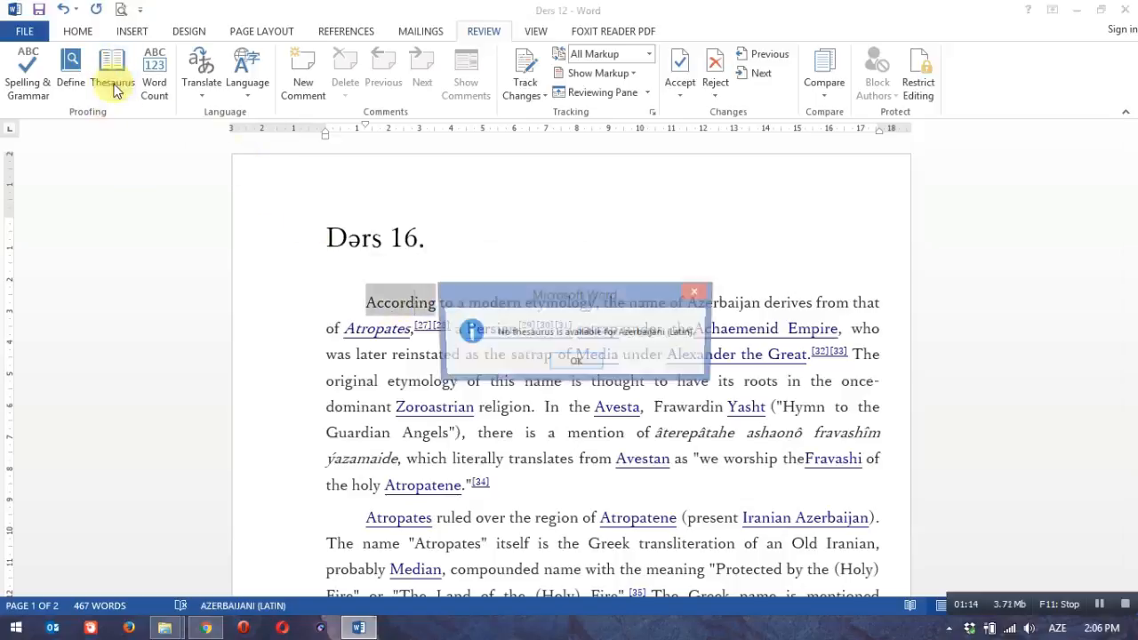
{"action": "left_click", "coordinate": [575, 361]}
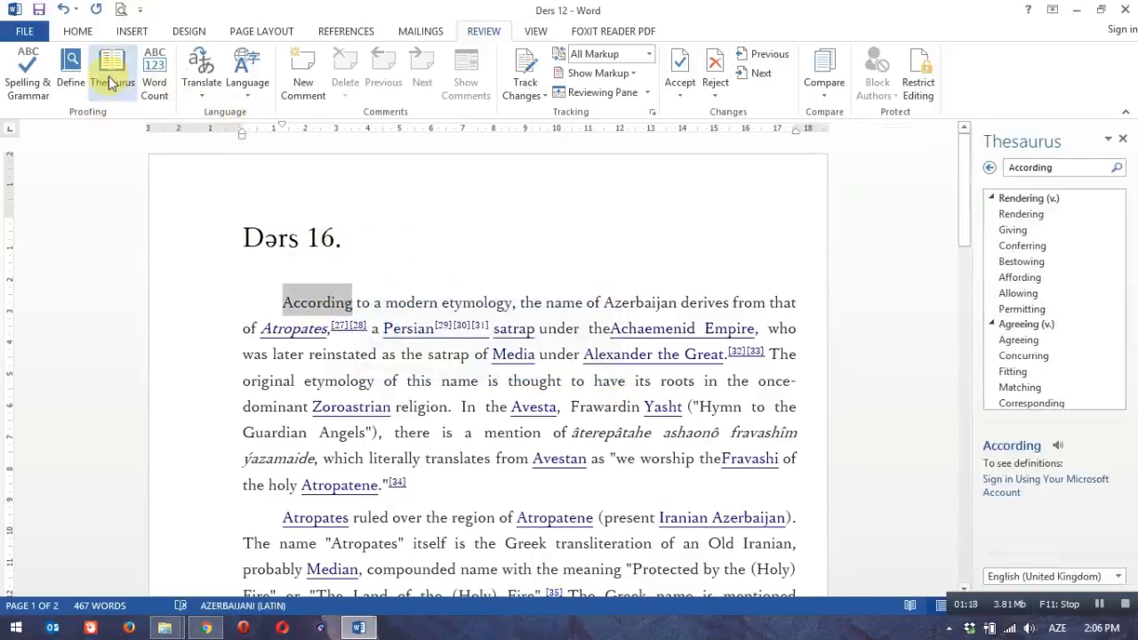
{"action": "left_click", "coordinate": [1123, 139]}
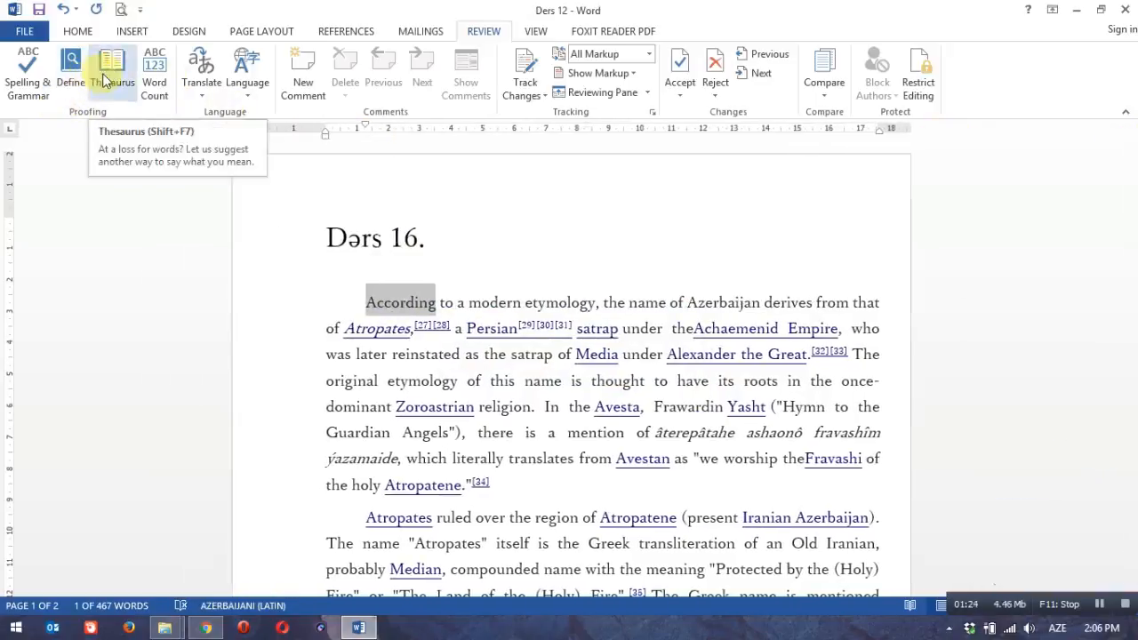
{"action": "left_click", "coordinate": [450, 238]}
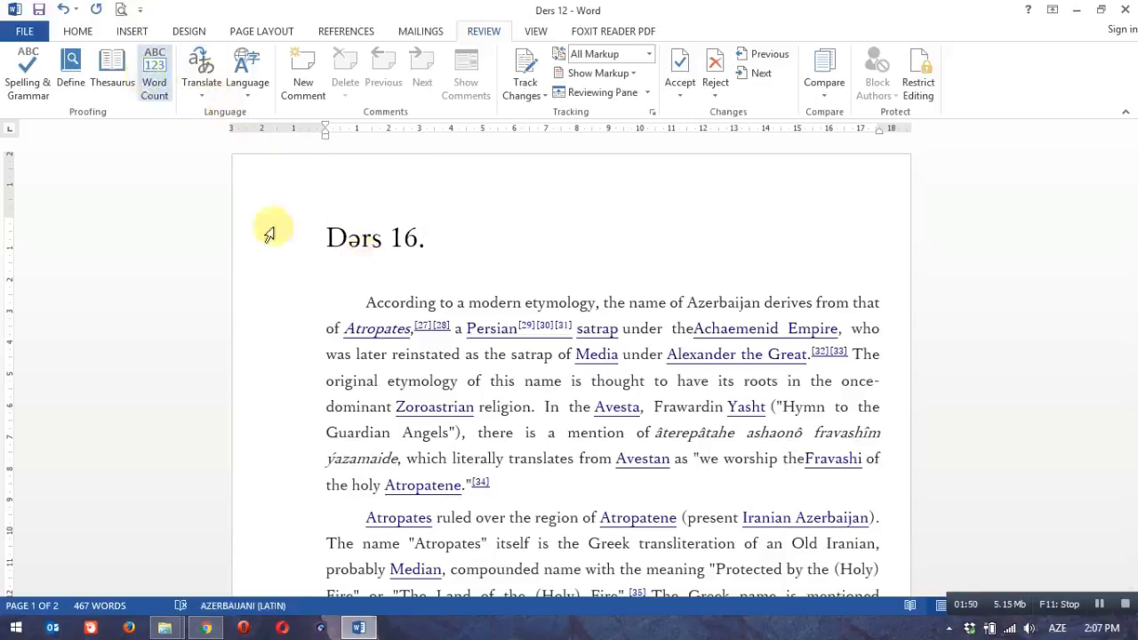
Step: Check the word count statistics for the heading and the first paragraph only
{"action": "scroll", "coordinate": [394, 302], "scroll_direction": "down", "scroll_amount": 2}
{"action": "scroll", "coordinate": [382, 285], "scroll_direction": "up", "scroll_amount": 2}
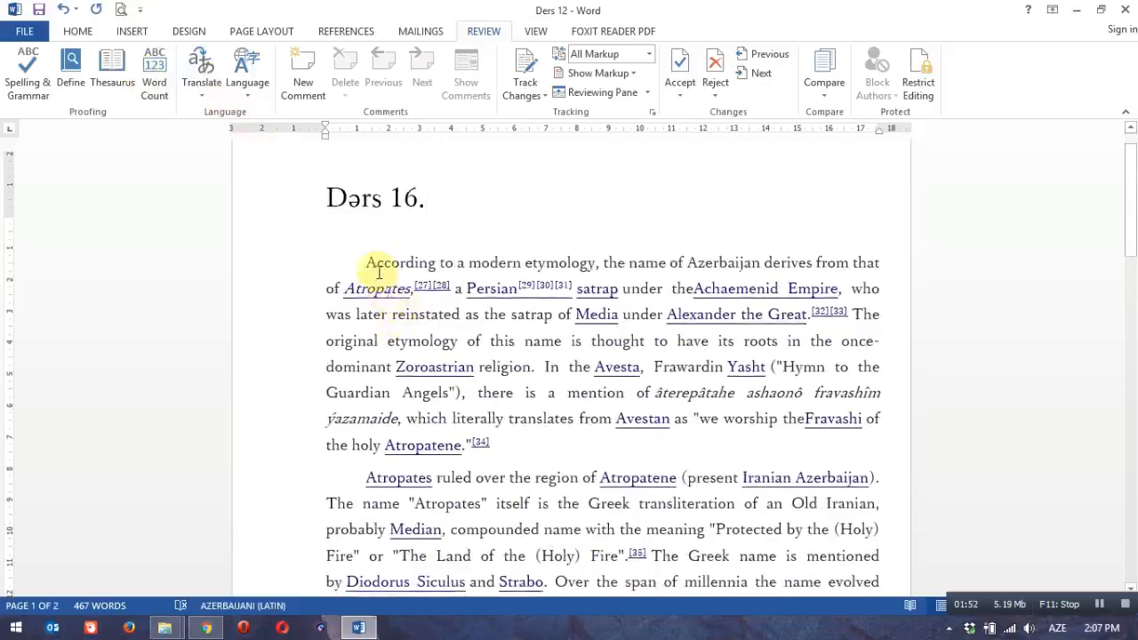
{"action": "left_click_drag", "start_coordinate": [324, 229], "coordinate": [515, 483]}
{"action": "left_click", "coordinate": [154, 75]}
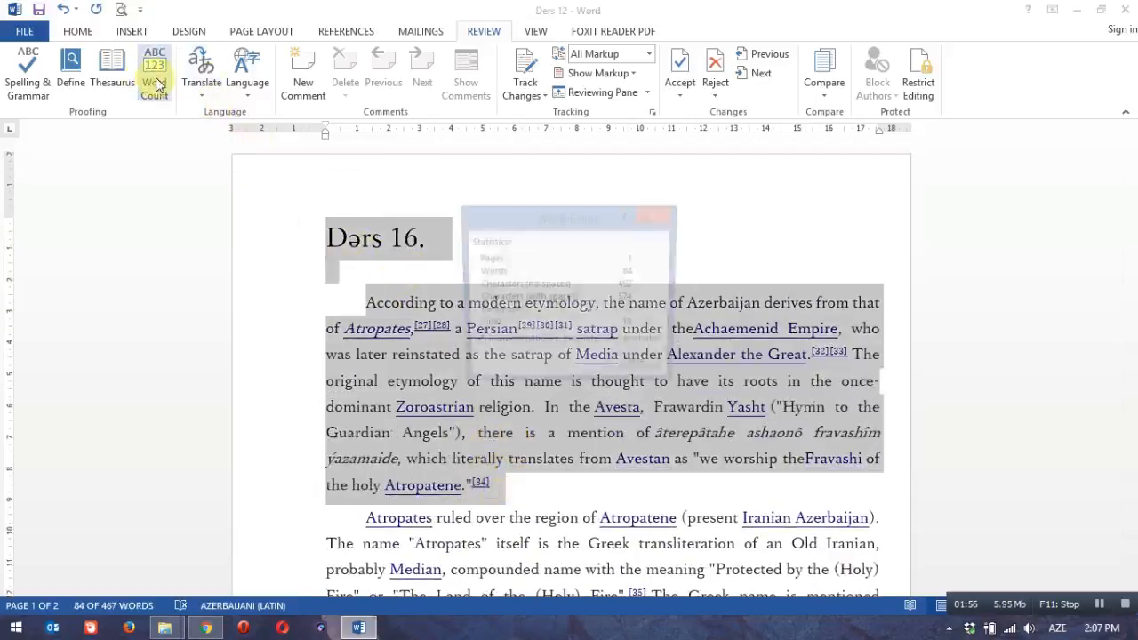
{"action": "left_click_drag", "start_coordinate": [541, 222], "coordinate": [562, 185]}
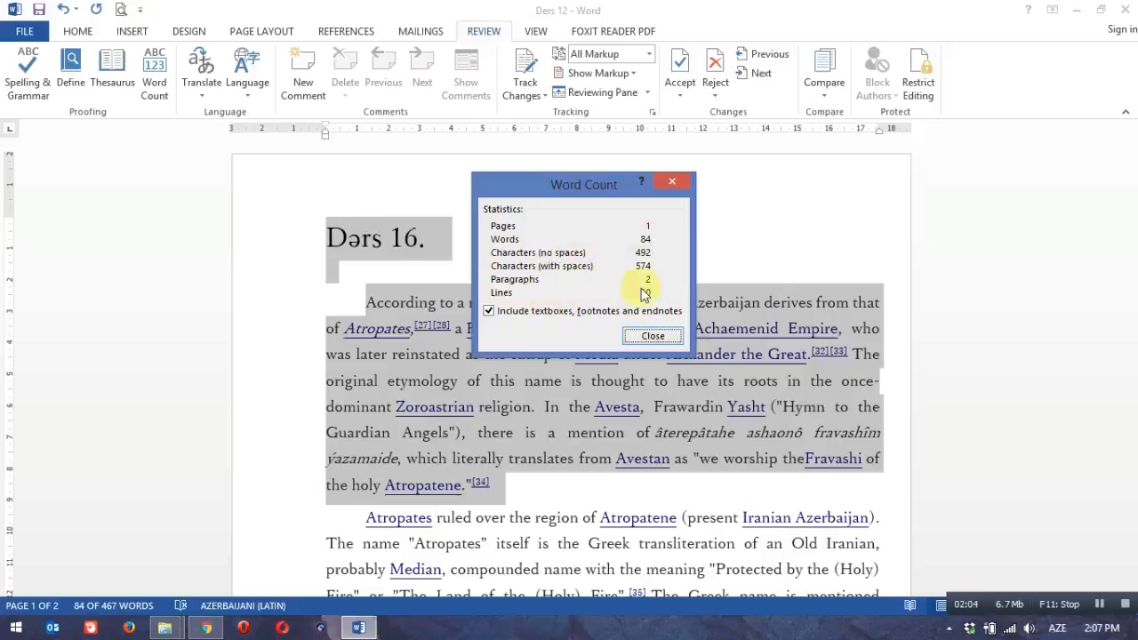
{"action": "left_click", "coordinate": [656, 337]}
{"action": "left_click", "coordinate": [362, 263]}
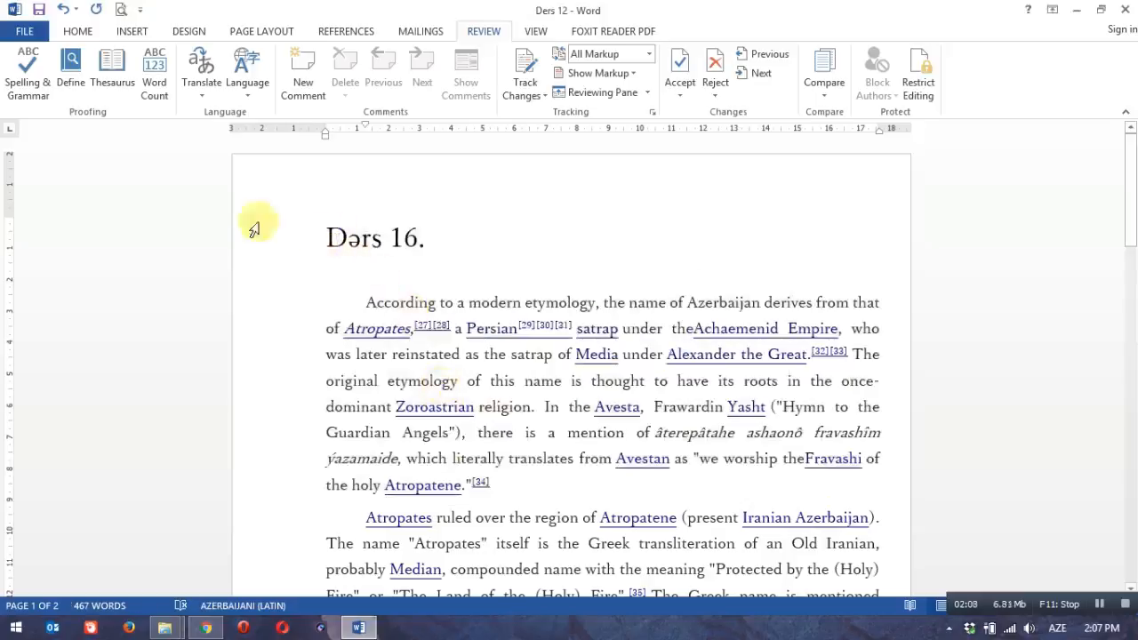
Step: Check the word count statistics for the whole document with no text selected
{"action": "mouse_move", "coordinate": [345, 229]}
{"action": "left_mouse_down"}
{"action": "mouse_move", "coordinate": [453, 436]}
{"action": "mouse_move", "coordinate": [508, 501]}
{"action": "mouse_move", "coordinate": [343, 237]}
{"action": "left_mouse_up"}
{"action": "left_click", "coordinate": [517, 495]}
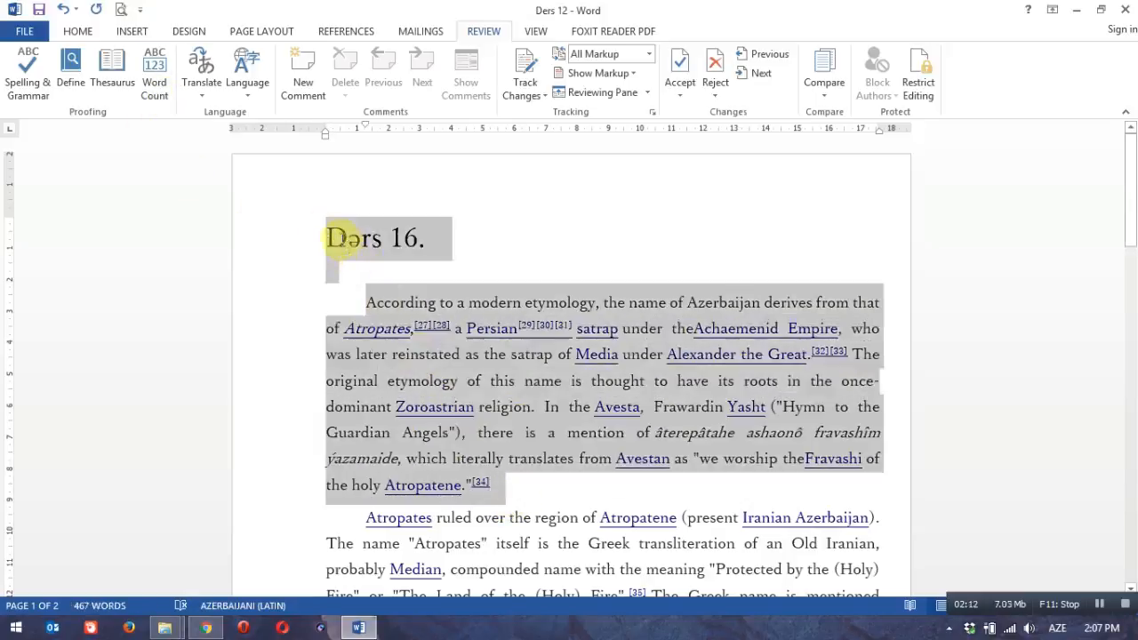
{"action": "left_click", "coordinate": [419, 353]}
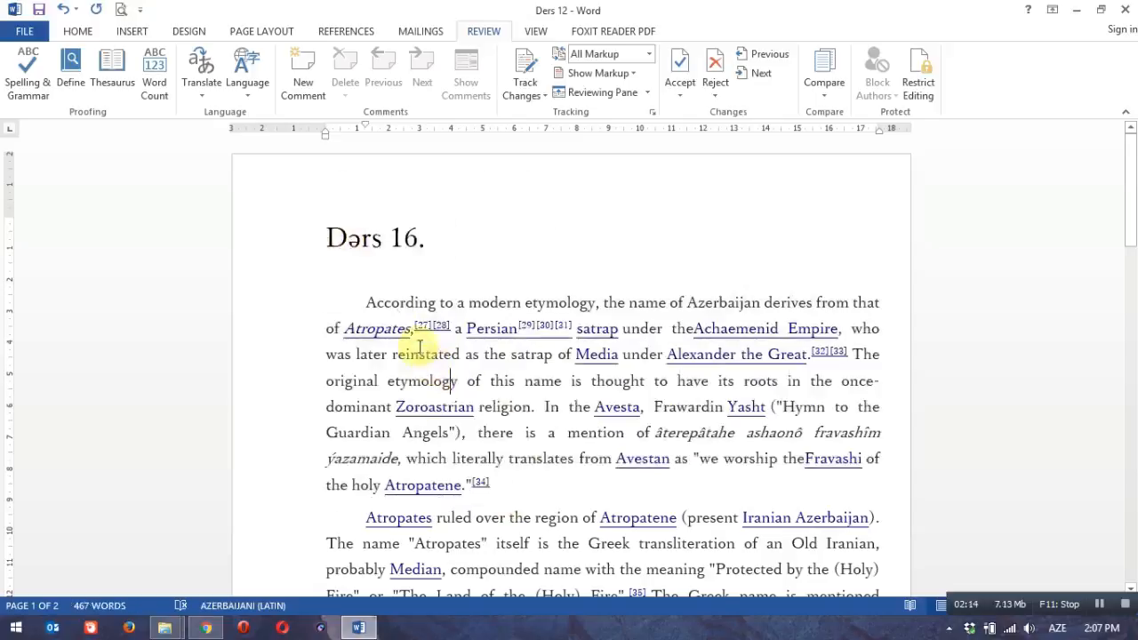
{"action": "left_click", "coordinate": [154, 87]}
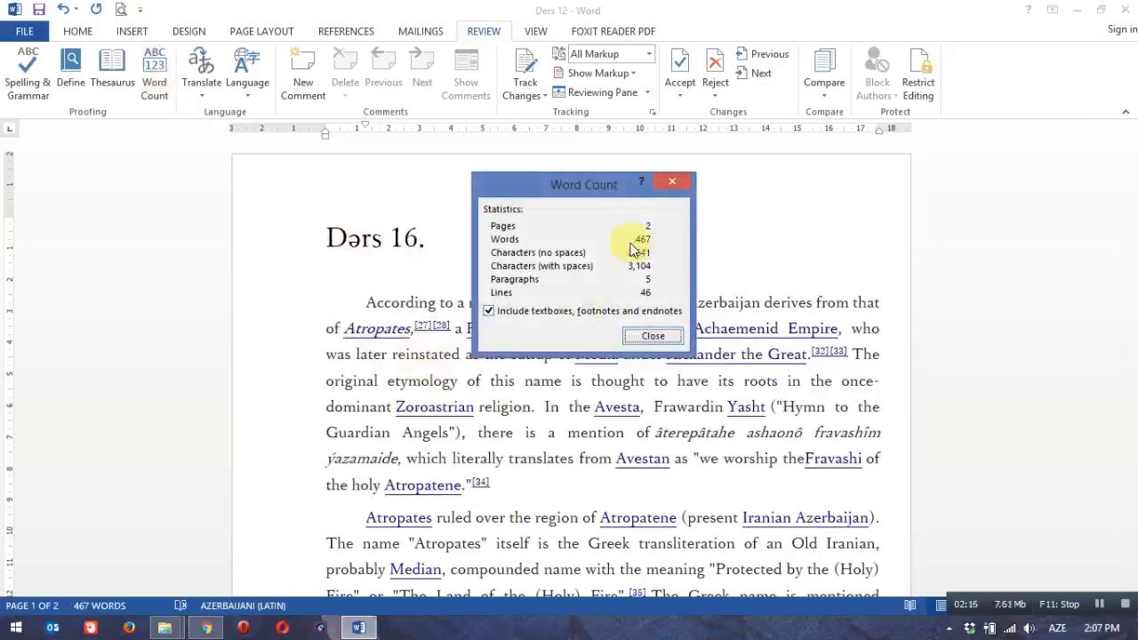
{"action": "left_click", "coordinate": [647, 342]}
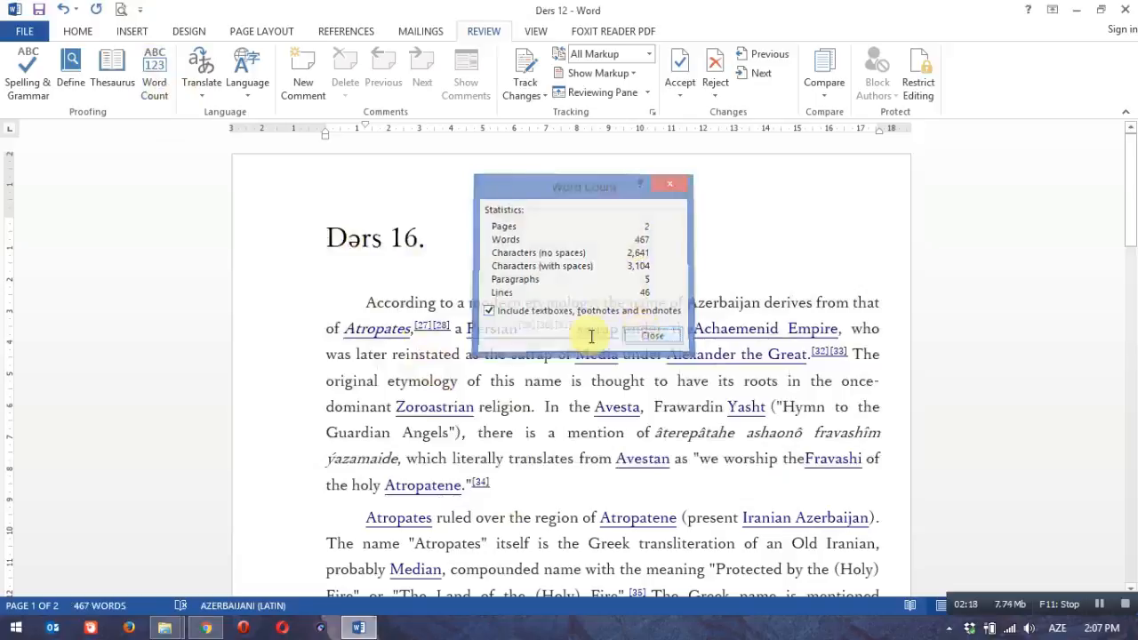
Step: Check the word count statistics for the first two lines of the opening paragraph and again for the entire document
{"action": "left_click_drag", "start_coordinate": [363, 302], "coordinate": [922, 332]}
{"action": "left_click", "coordinate": [154, 72]}
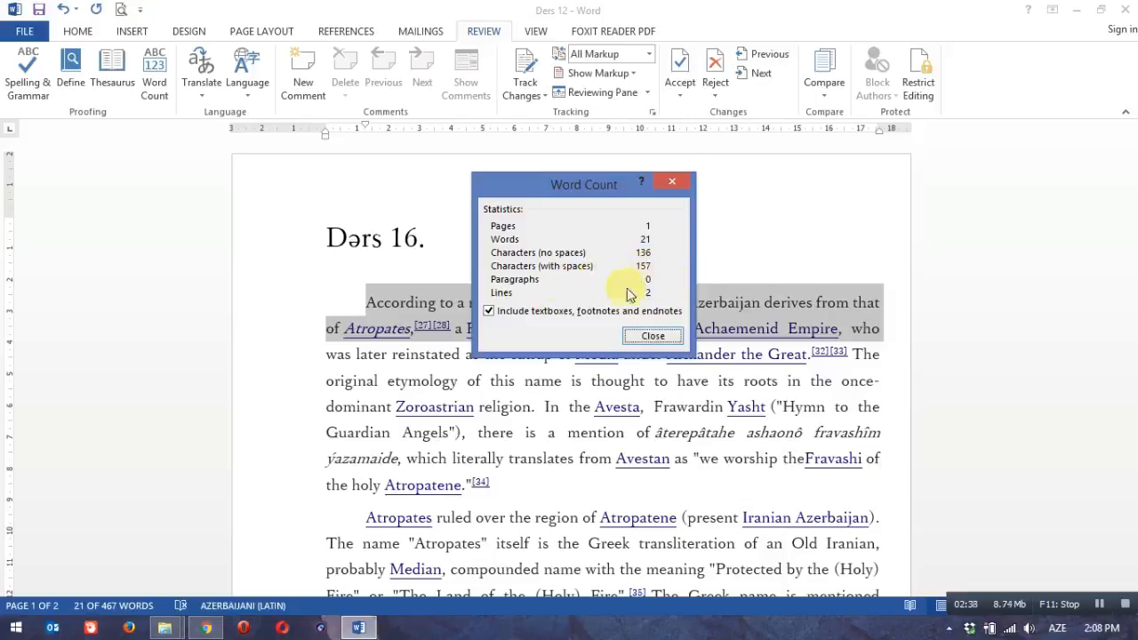
{"action": "left_click", "coordinate": [654, 336]}
{"action": "left_click", "coordinate": [374, 298]}
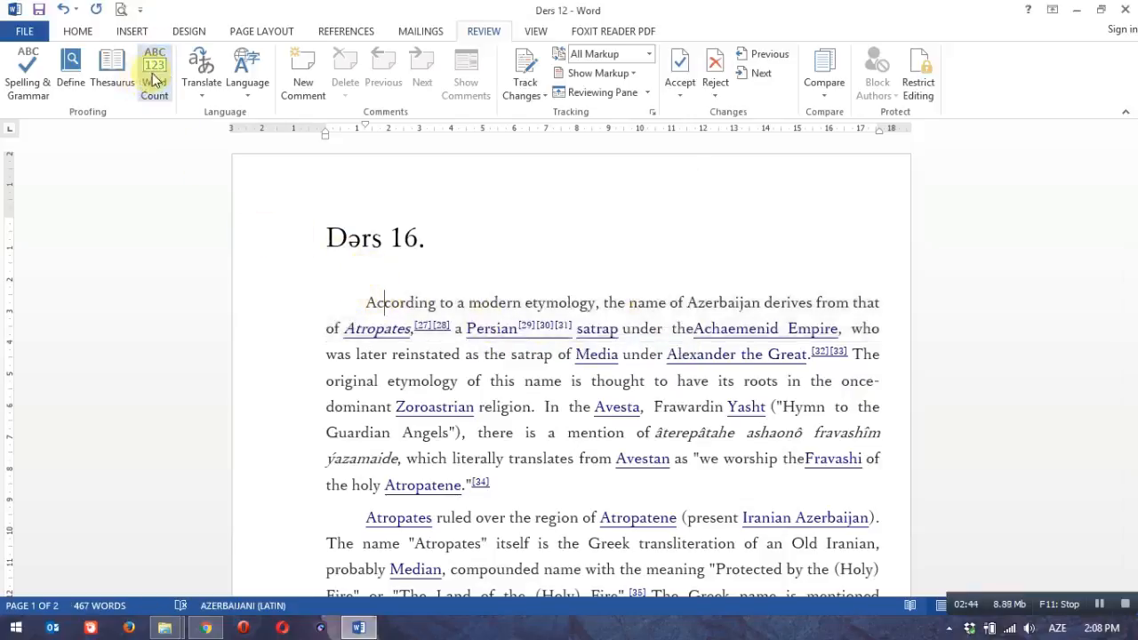
{"action": "left_click", "coordinate": [91, 615]}
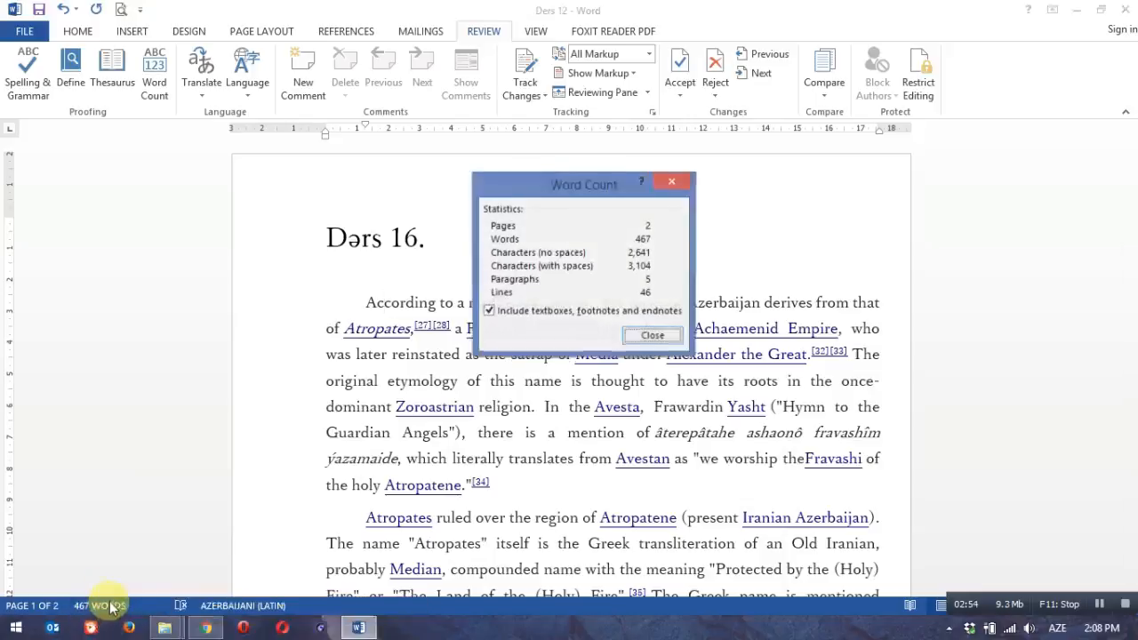
{"action": "left_click", "coordinate": [651, 332]}
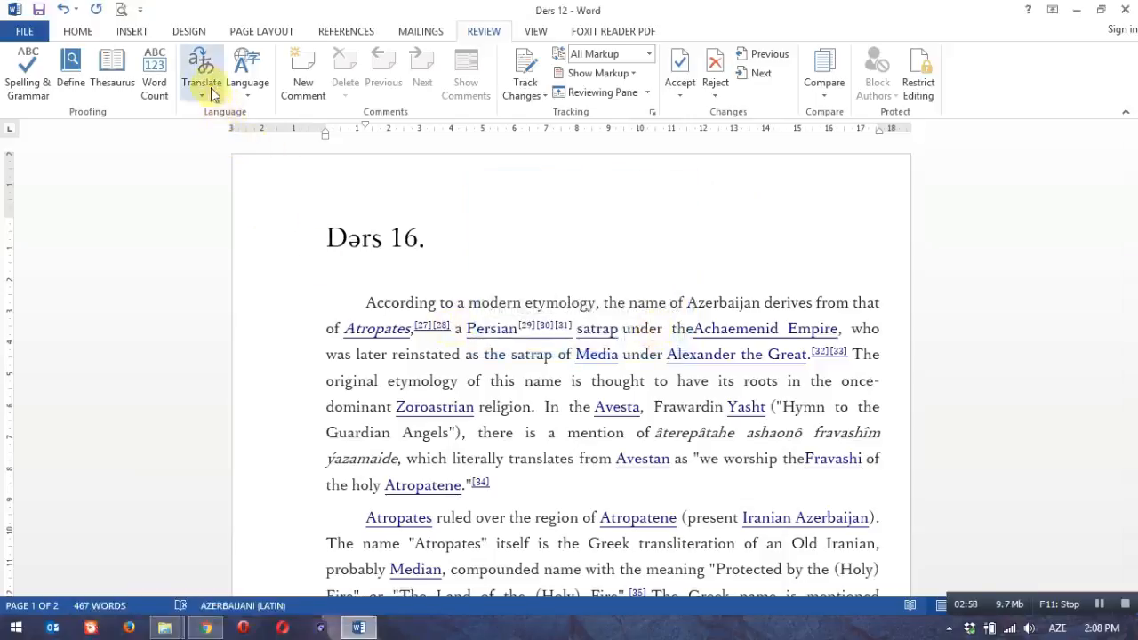
Step: Review the available translation options for the document and selected text without applying any
{"action": "left_click", "coordinate": [490, 303]}
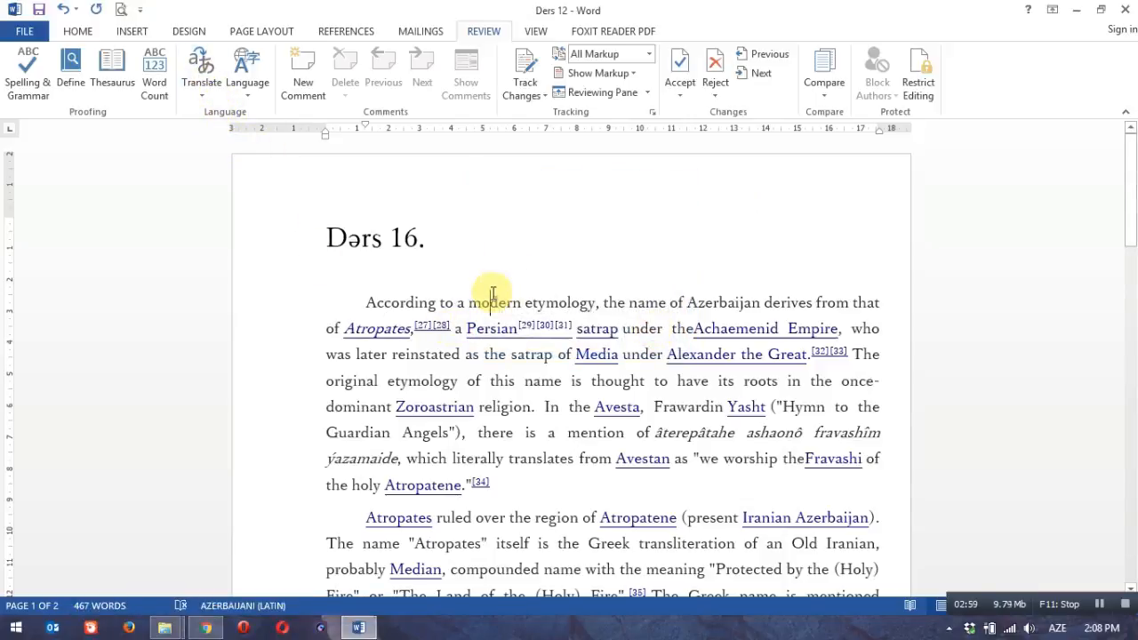
{"action": "left_click", "coordinate": [203, 96]}
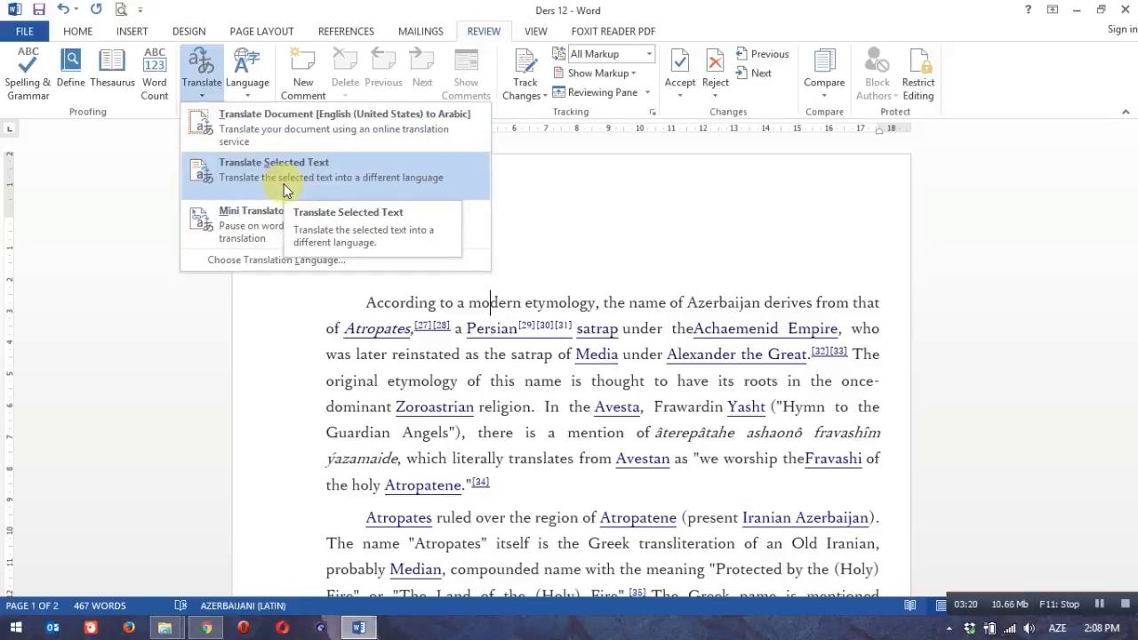
{"action": "left_click", "coordinate": [574, 287]}
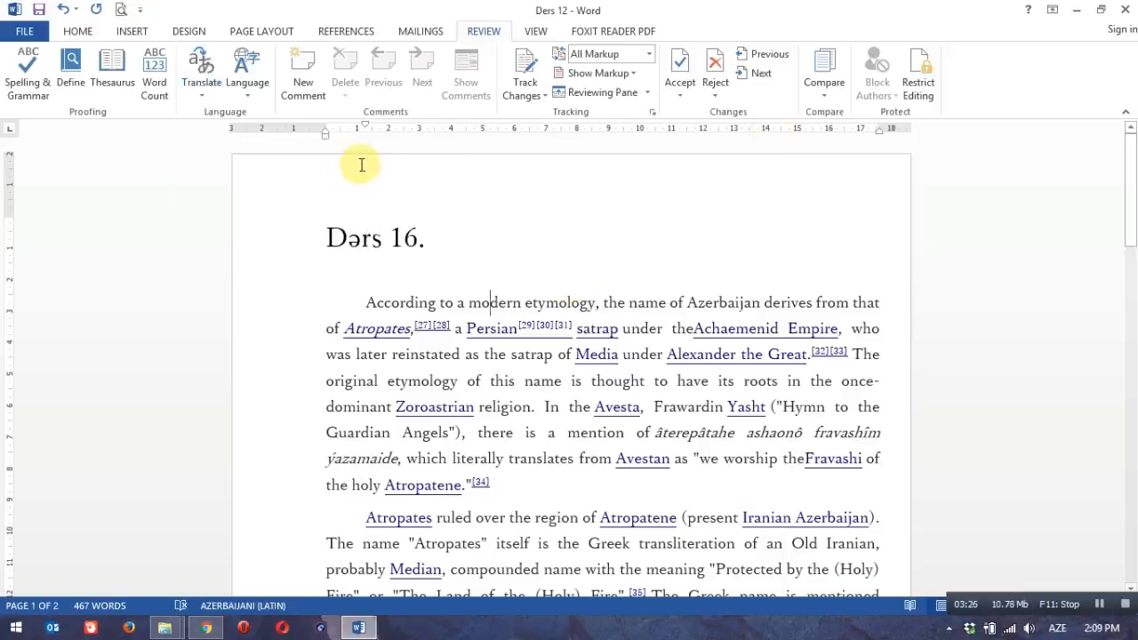
Step: Examine the Office language preferences, including the editing, display and help languages, and close them without changes
{"action": "left_click", "coordinate": [256, 93]}
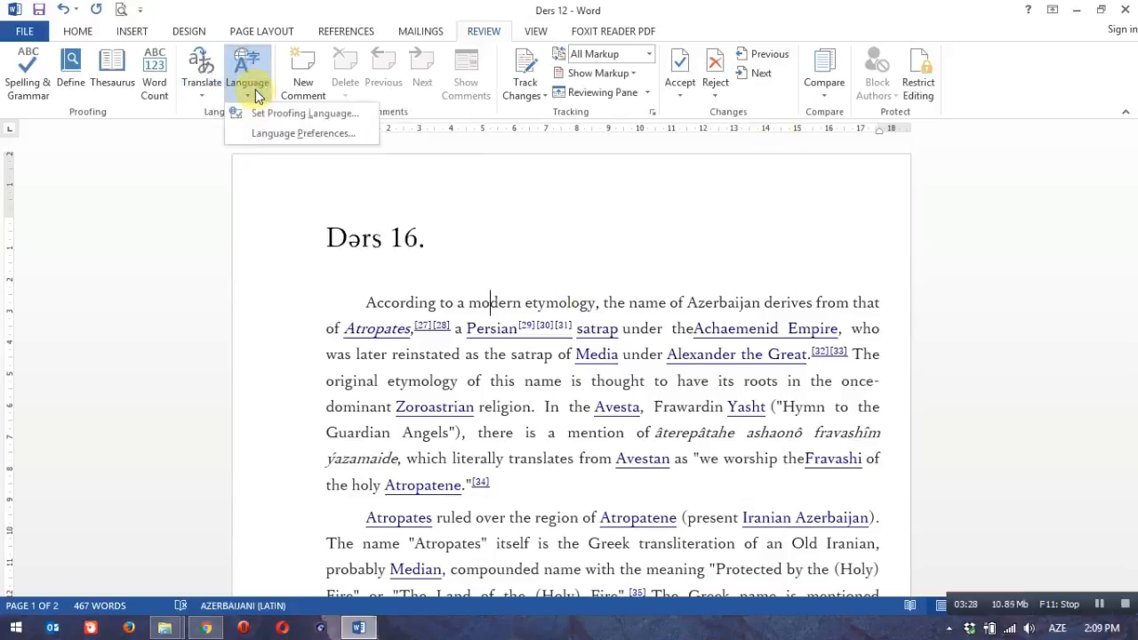
{"action": "left_click", "coordinate": [305, 143]}
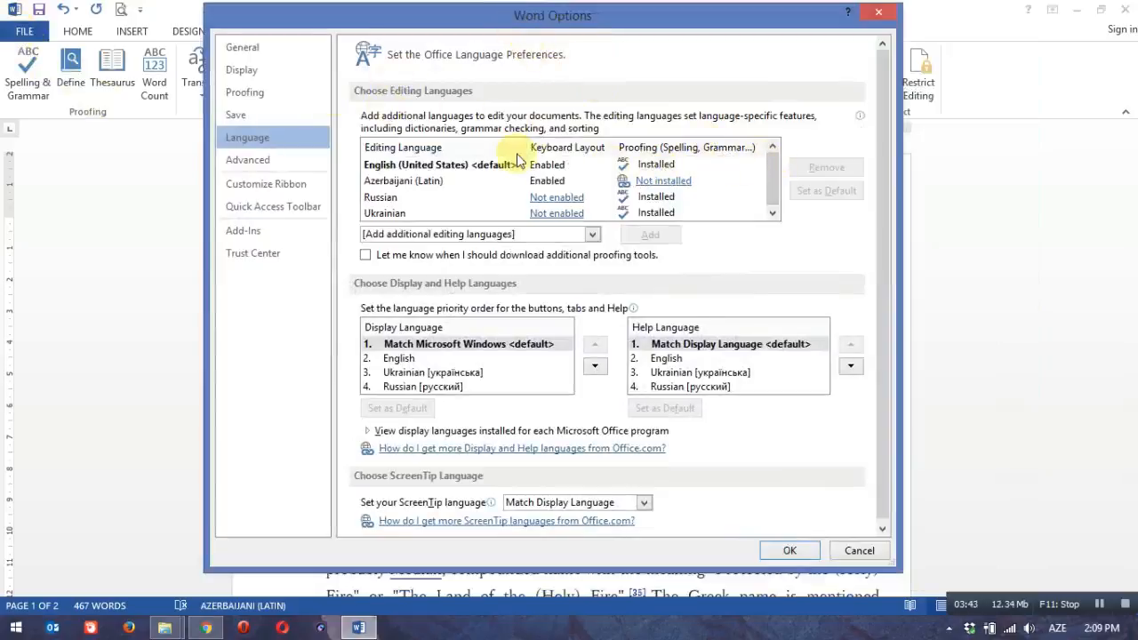
{"action": "left_click", "coordinate": [878, 13]}
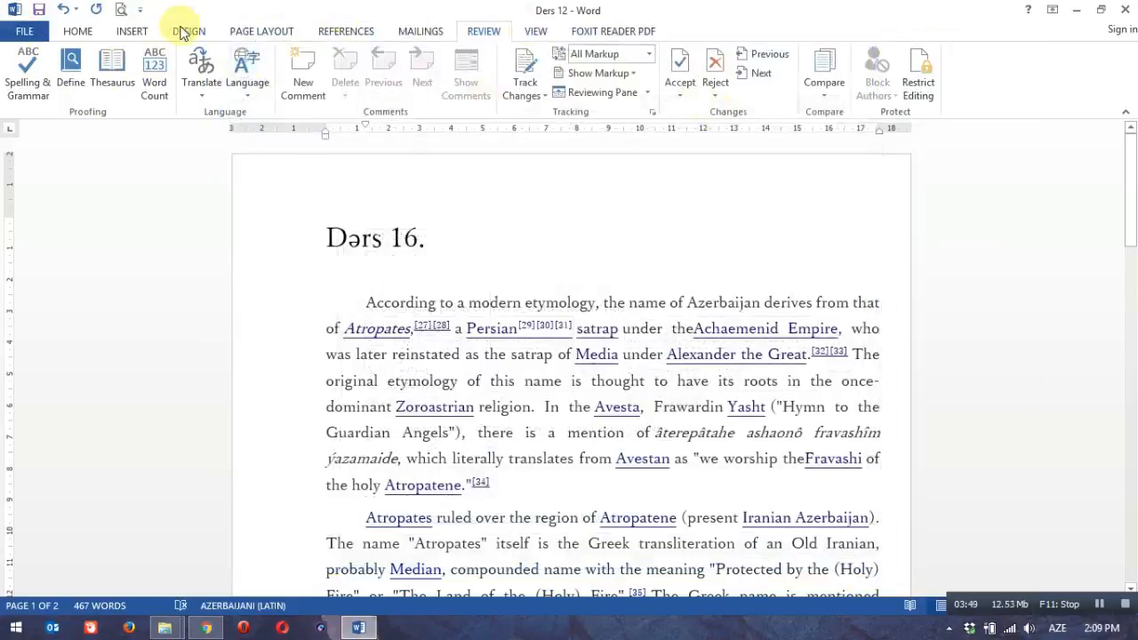
{"action": "left_click", "coordinate": [79, 31]}
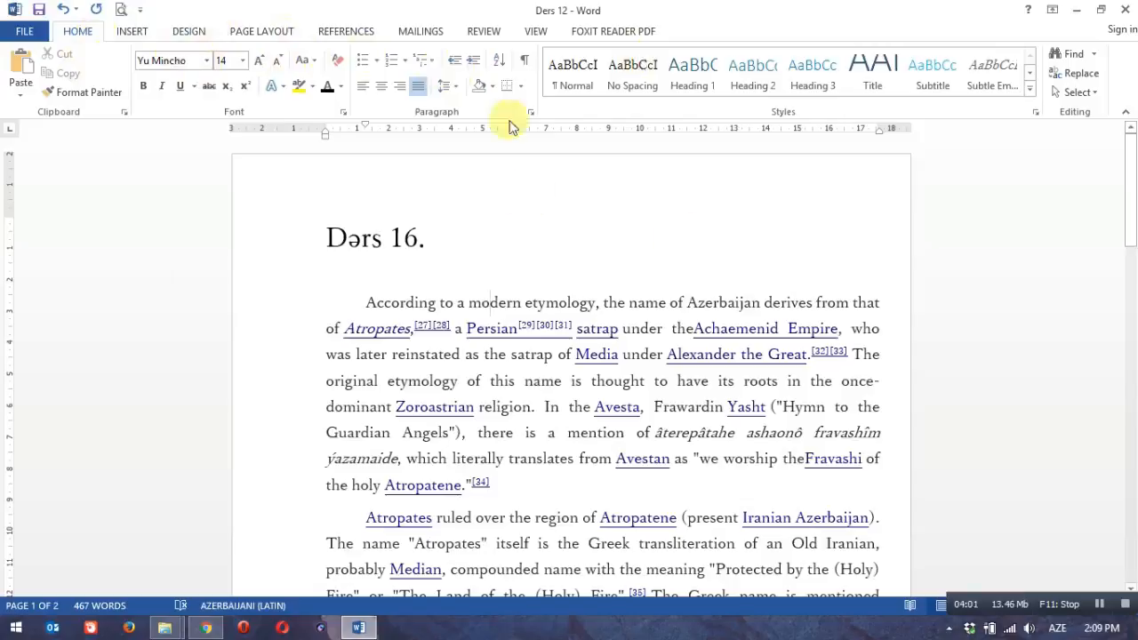
{"action": "left_click", "coordinate": [418, 33]}
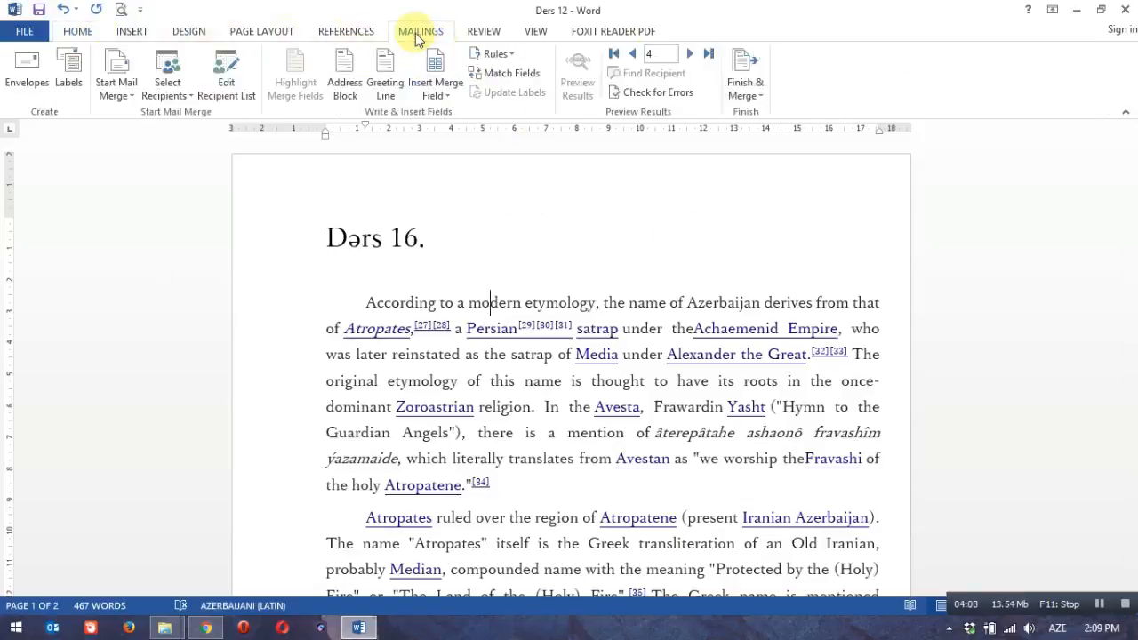
Step: Examine the list of editing languages in the Office language preferences, selecting the Russian, Ukrainian and Azerbaijani (Latin) entries in turn
{"action": "left_click", "coordinate": [492, 36]}
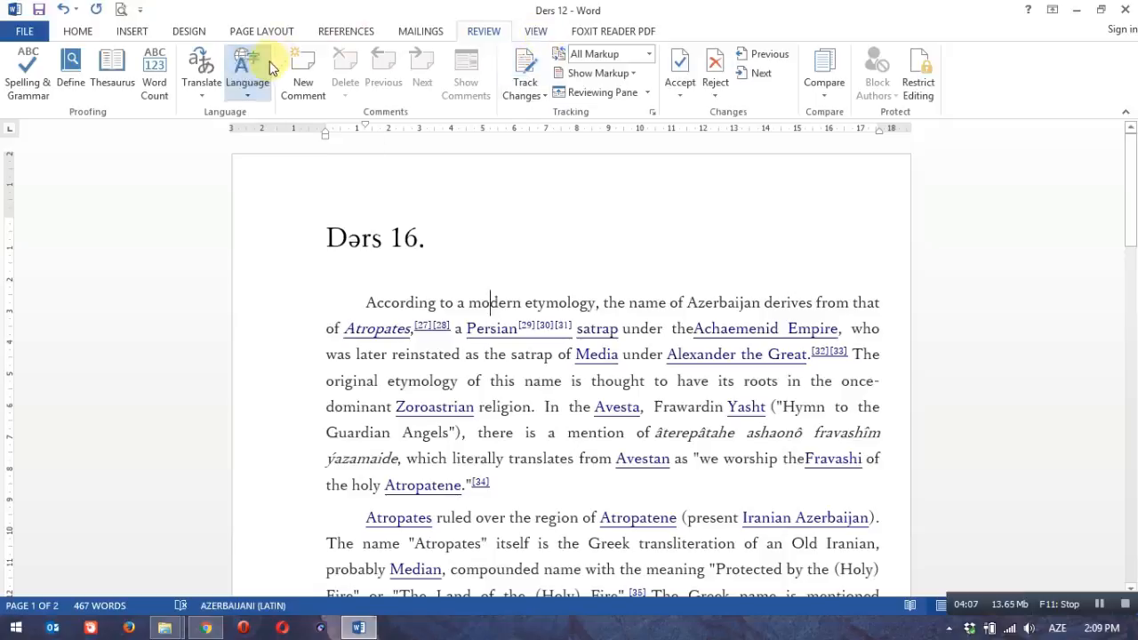
{"action": "left_click", "coordinate": [247, 85]}
{"action": "left_click", "coordinate": [255, 133]}
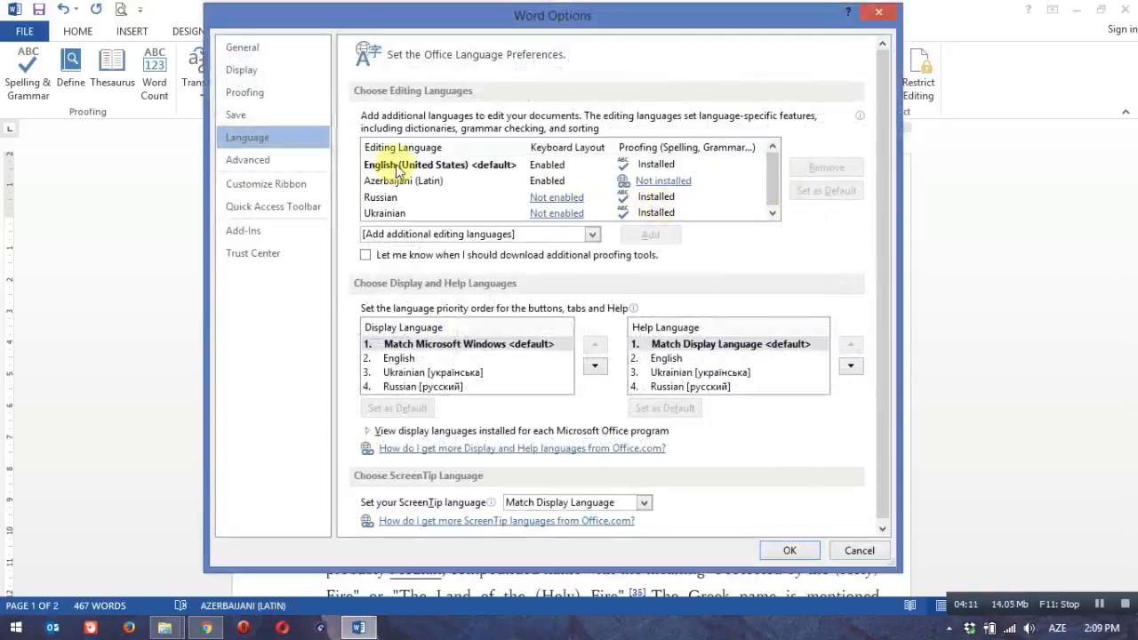
{"action": "left_click", "coordinate": [382, 197]}
{"action": "left_click", "coordinate": [391, 213]}
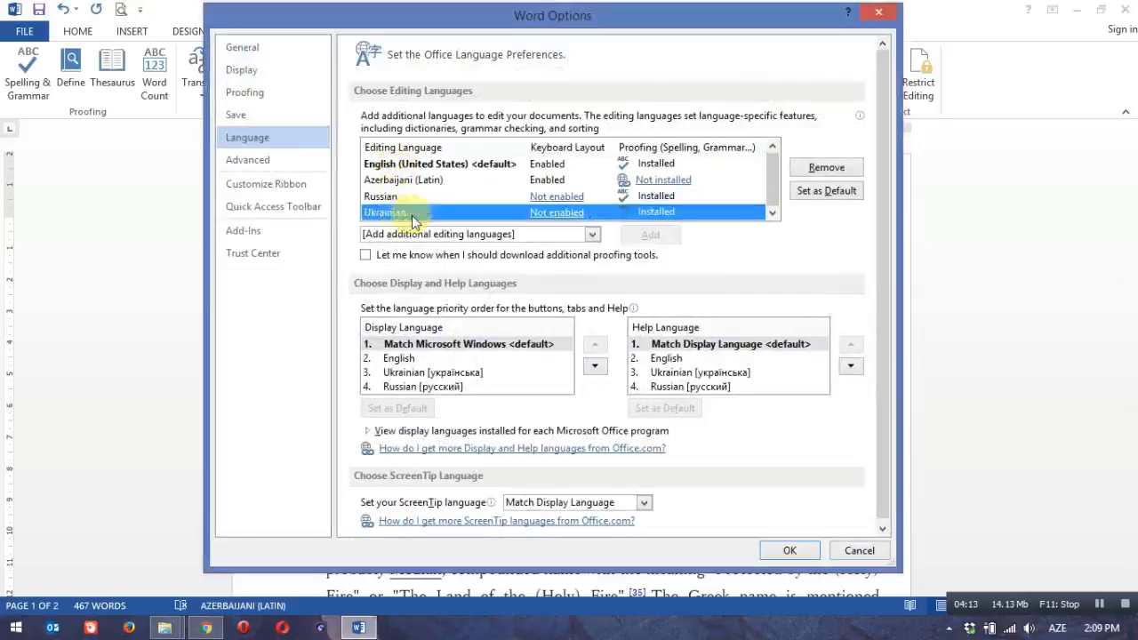
{"action": "left_click_drag", "start_coordinate": [774, 199], "coordinate": [777, 167]}
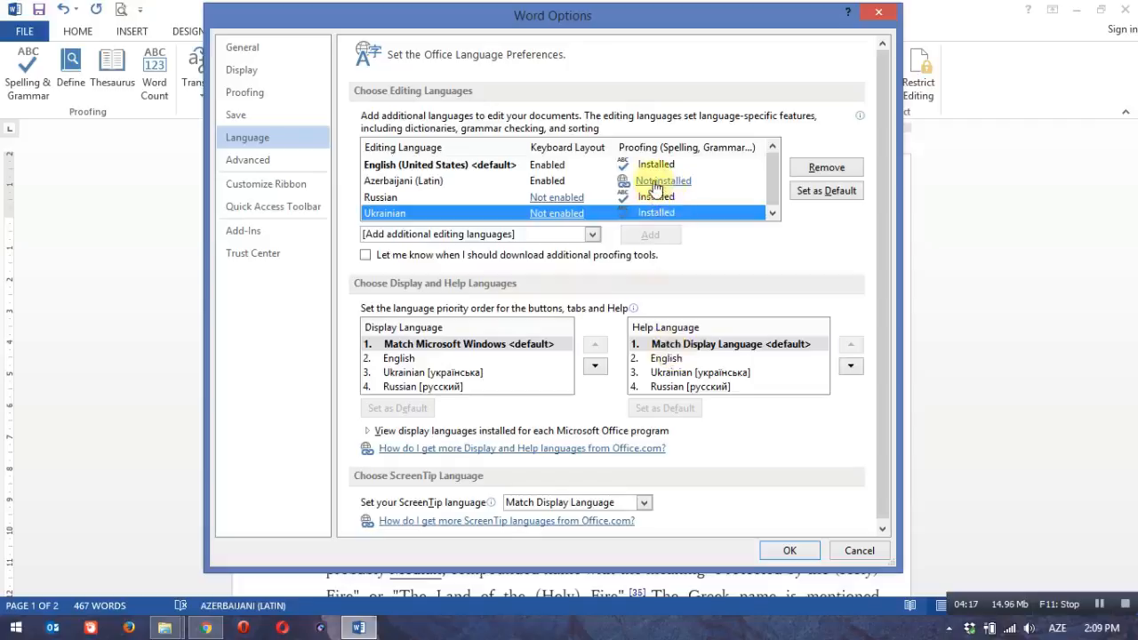
{"action": "left_click", "coordinate": [400, 180]}
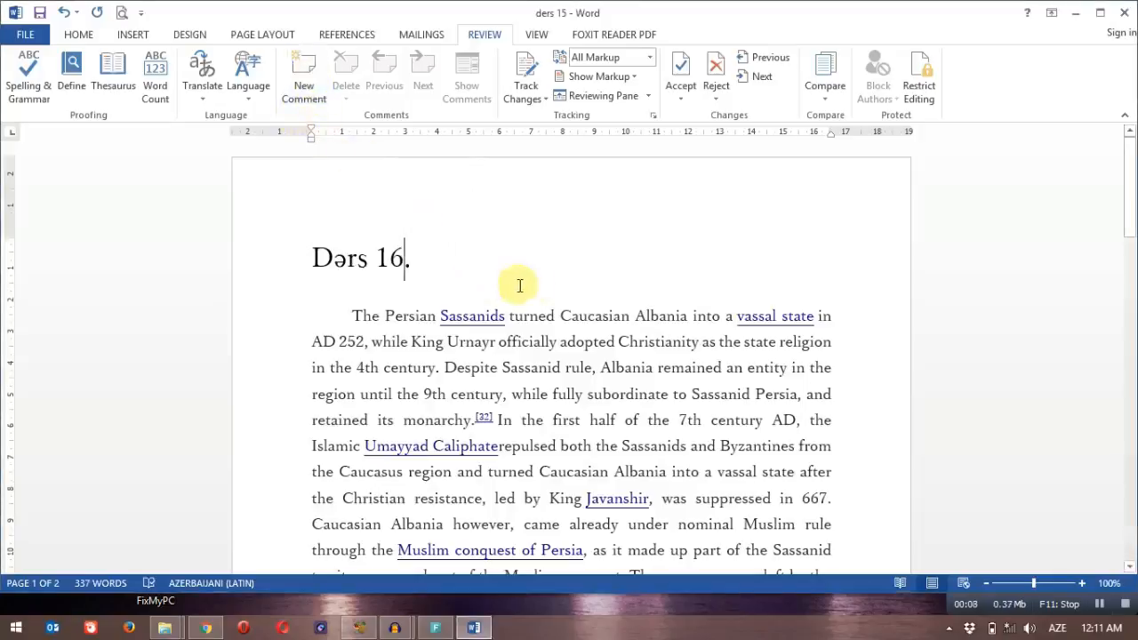
Step: Add a comment reading "Ders 16" to the number in the heading, ending it with an empty line
{"action": "left_click", "coordinate": [304, 84]}
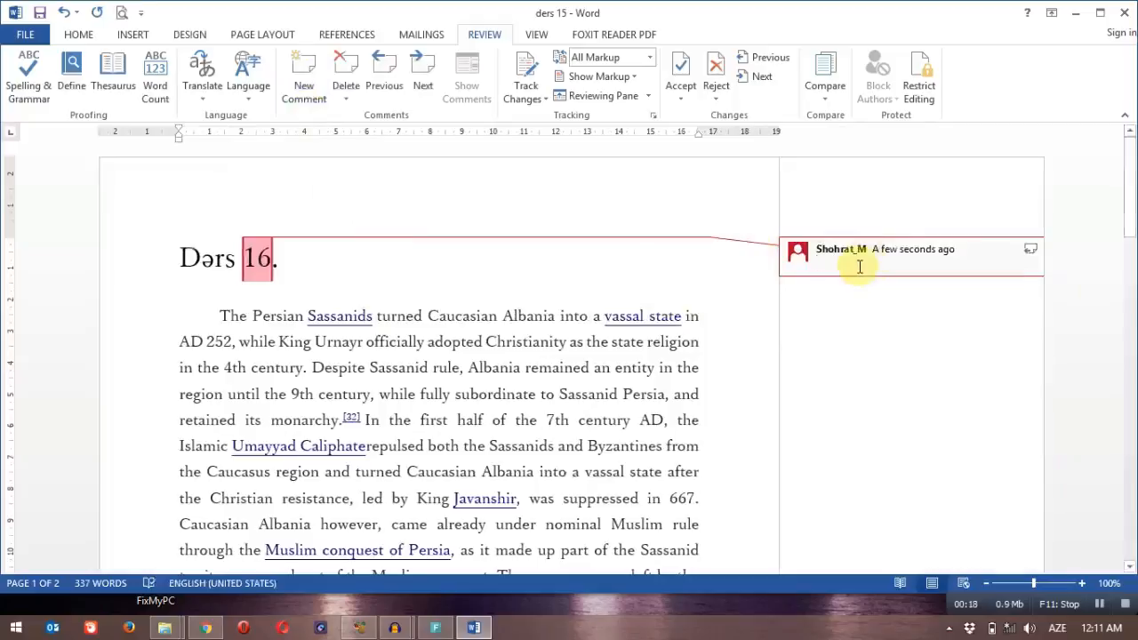
{"action": "type", "text": "Ders 16"}
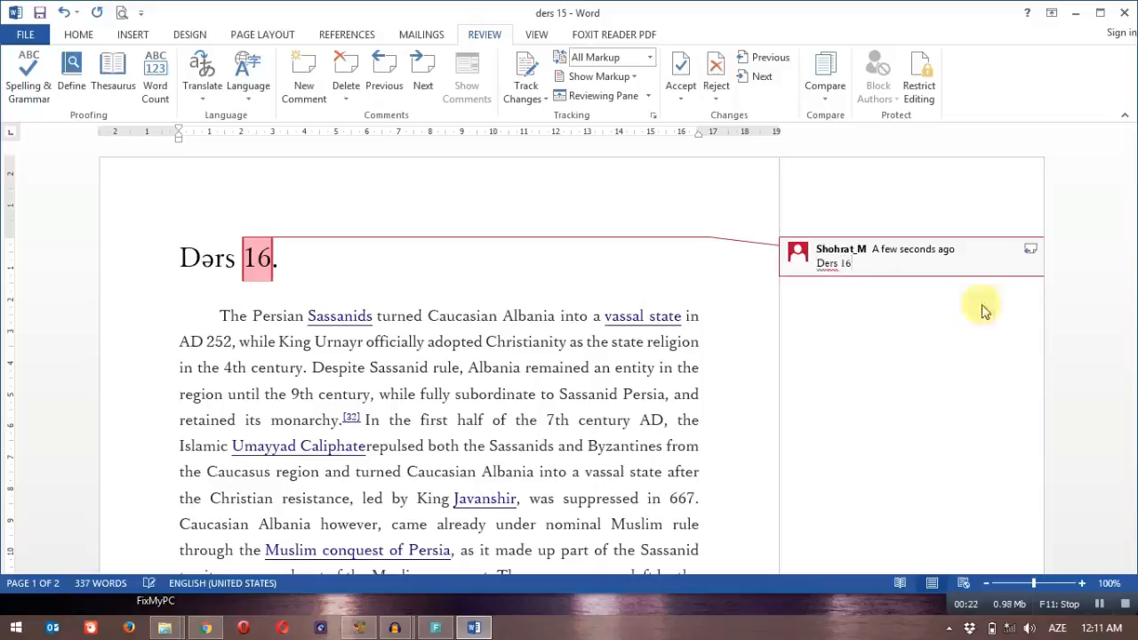
{"action": "left_click_drag", "start_coordinate": [893, 264], "coordinate": [805, 252]}
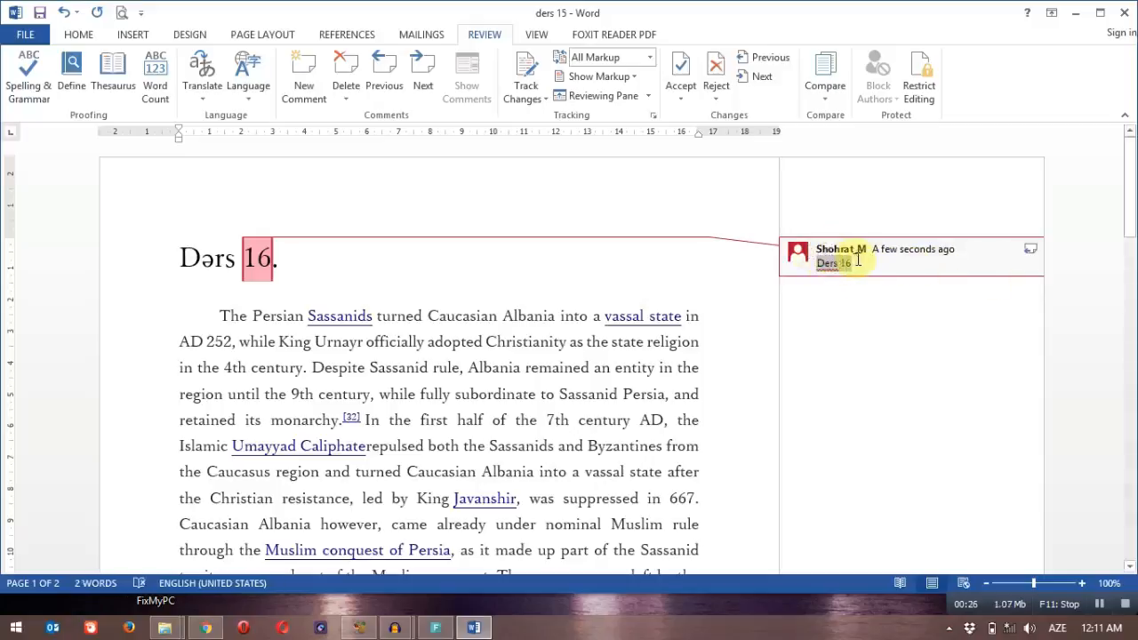
{"action": "left_click", "coordinate": [849, 259]}
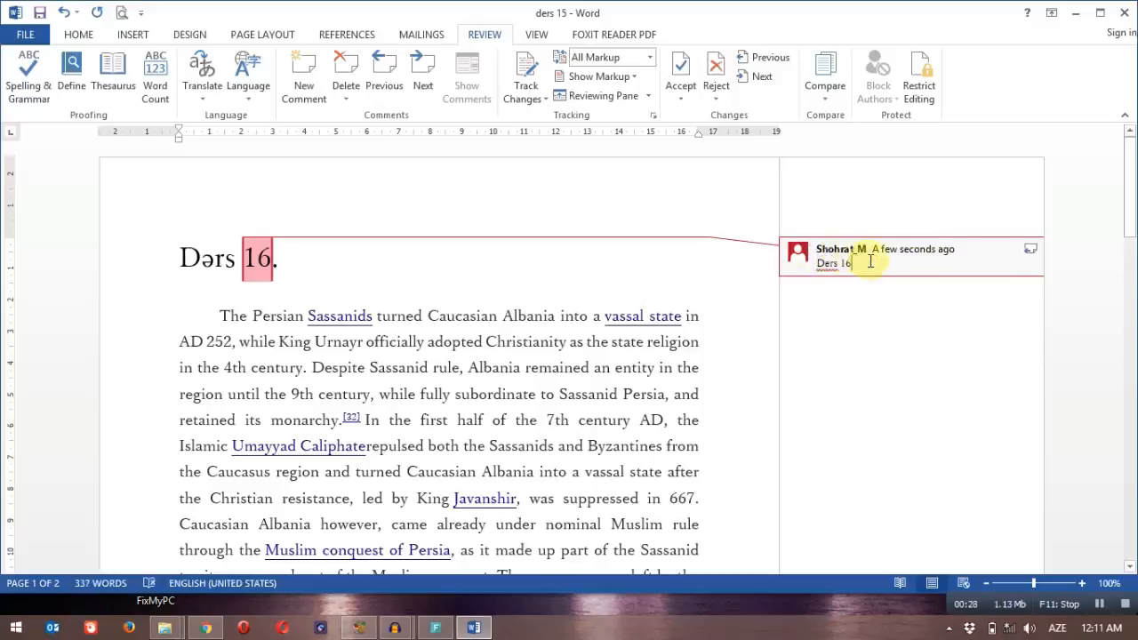
{"action": "key", "text": "Return"}
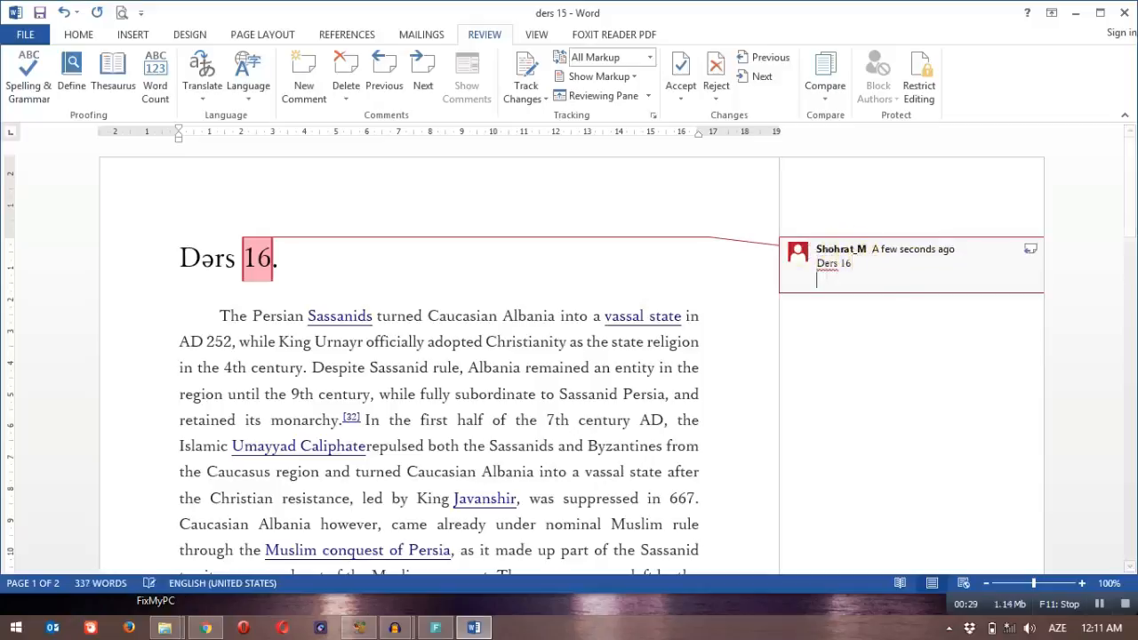
Step: Review the actions available for the heading comment, and navigate to the previous and next comment
{"action": "right_click", "coordinate": [802, 252]}
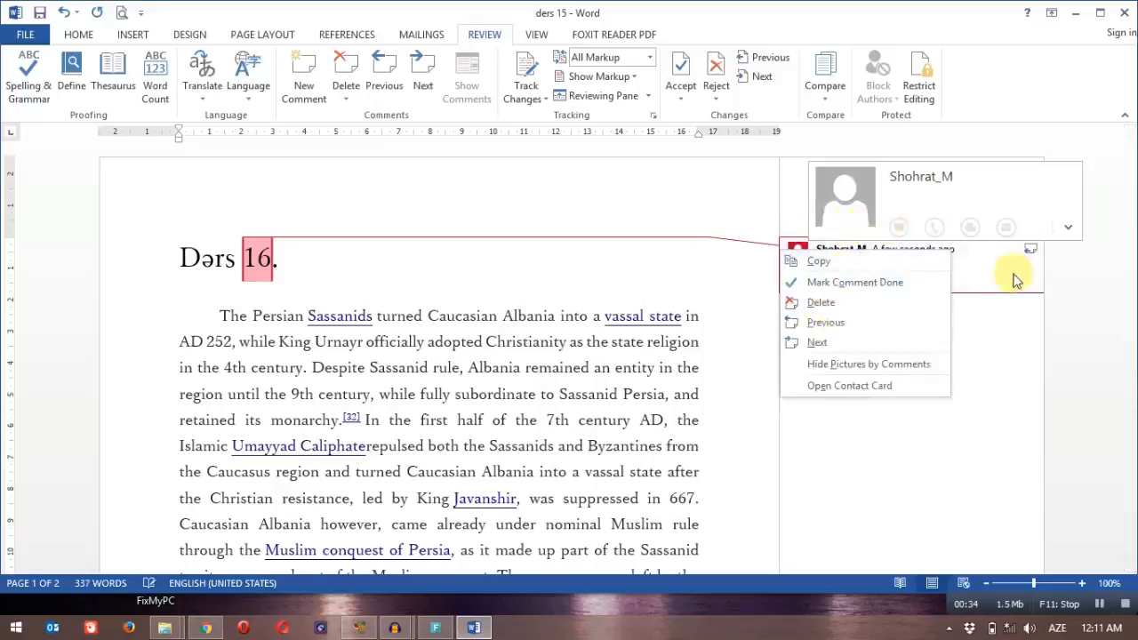
{"action": "left_click", "coordinate": [995, 320]}
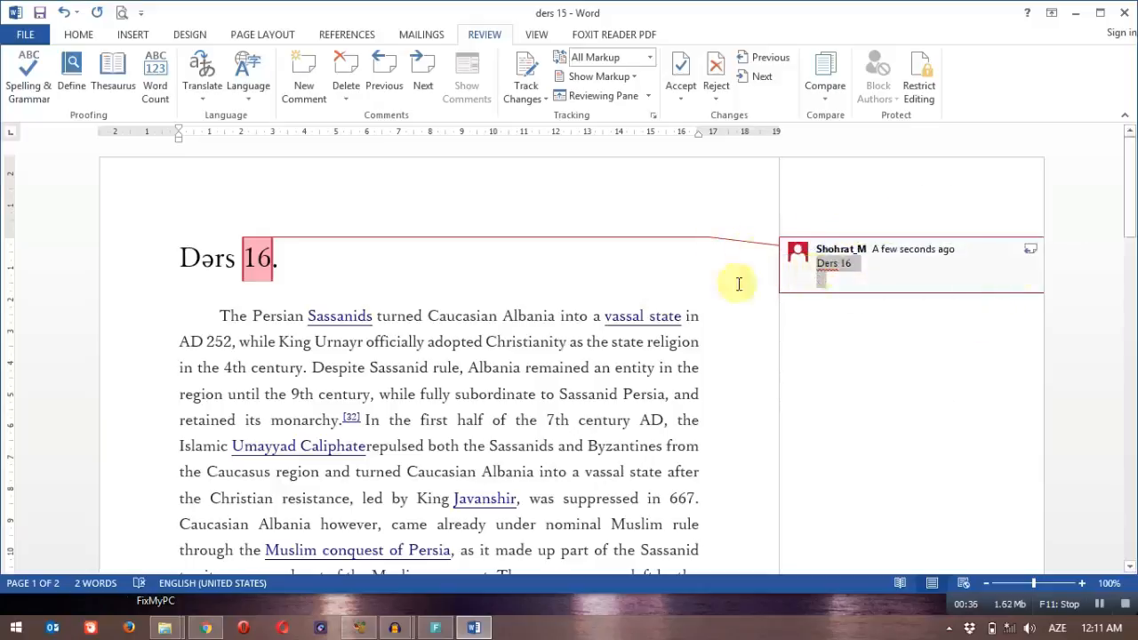
{"action": "left_click", "coordinate": [818, 263]}
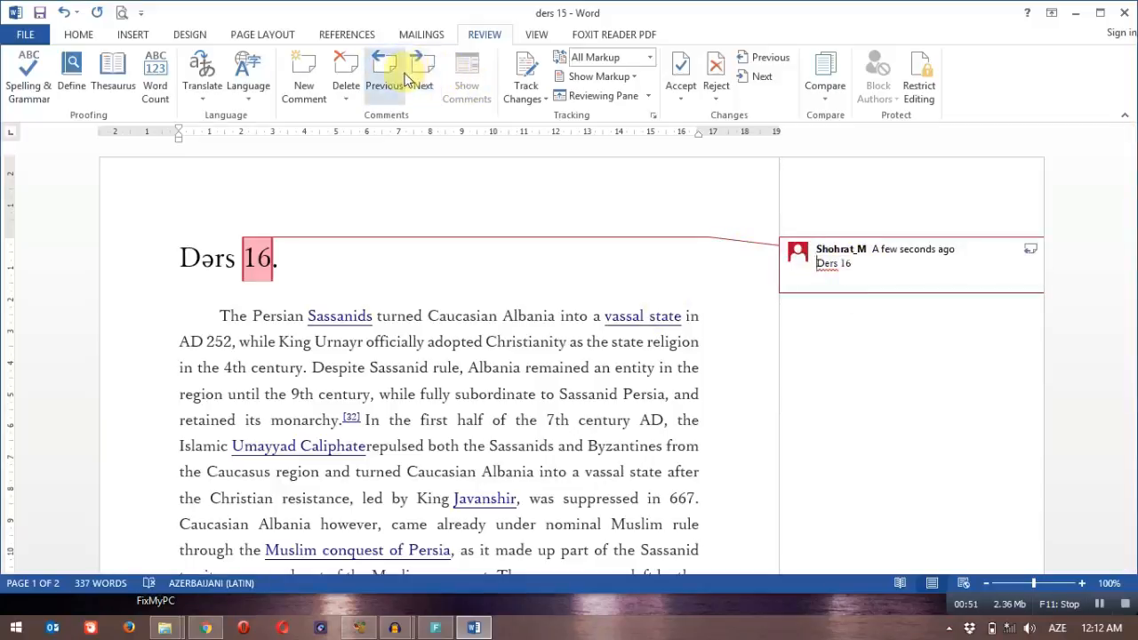
{"action": "left_click", "coordinate": [382, 77]}
{"action": "left_click", "coordinate": [894, 262]}
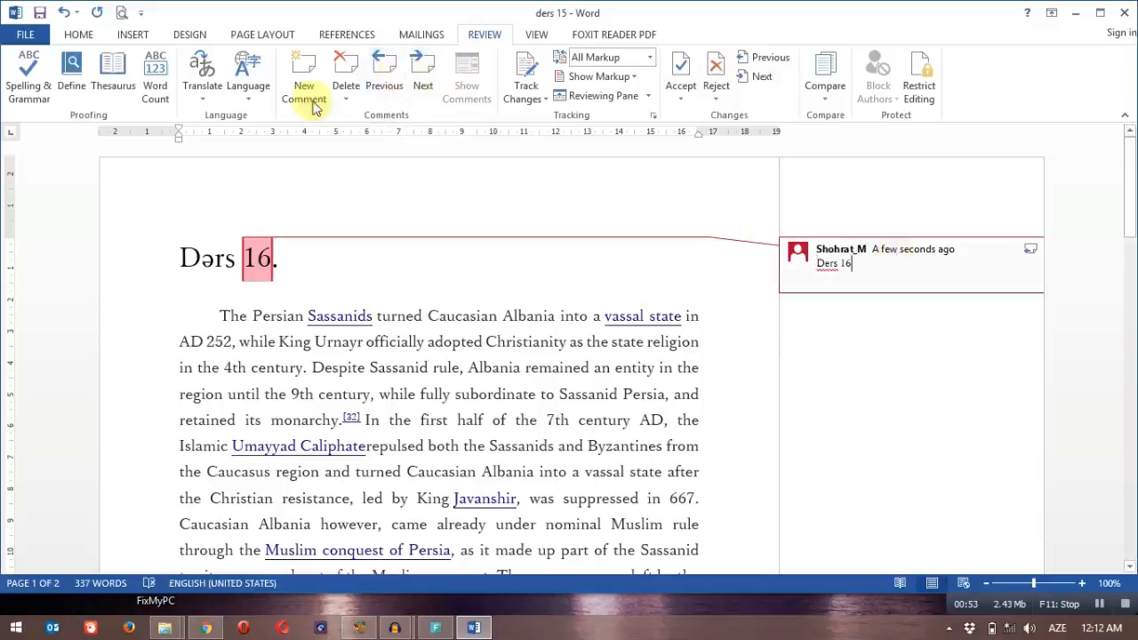
{"action": "left_click", "coordinate": [421, 75]}
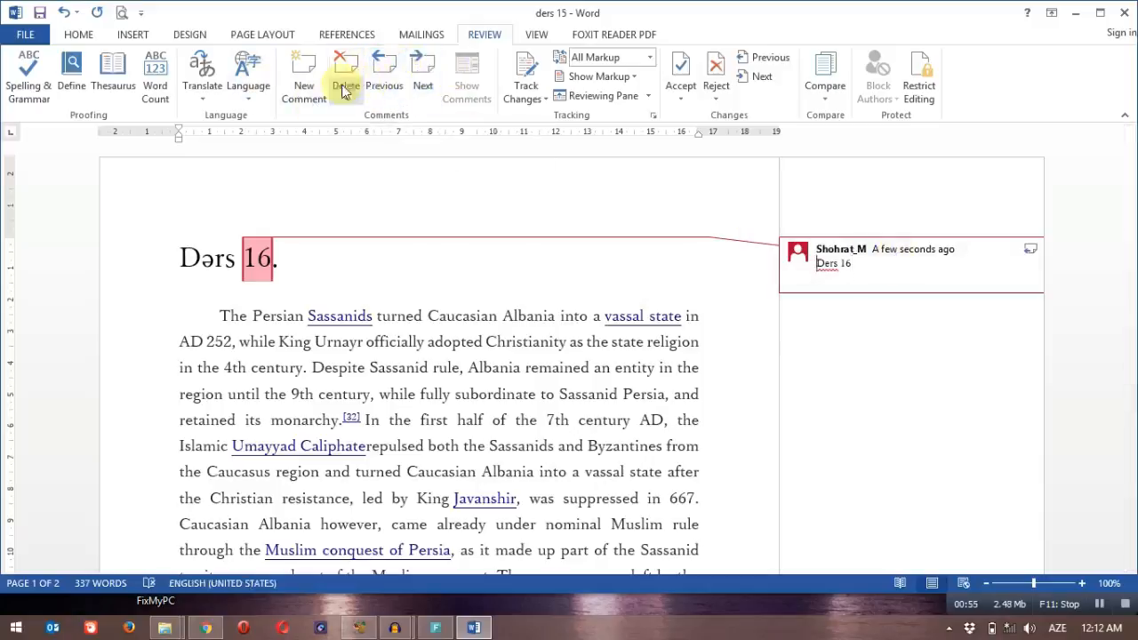
Step: Delete all comments in the document
{"action": "left_click", "coordinate": [347, 95]}
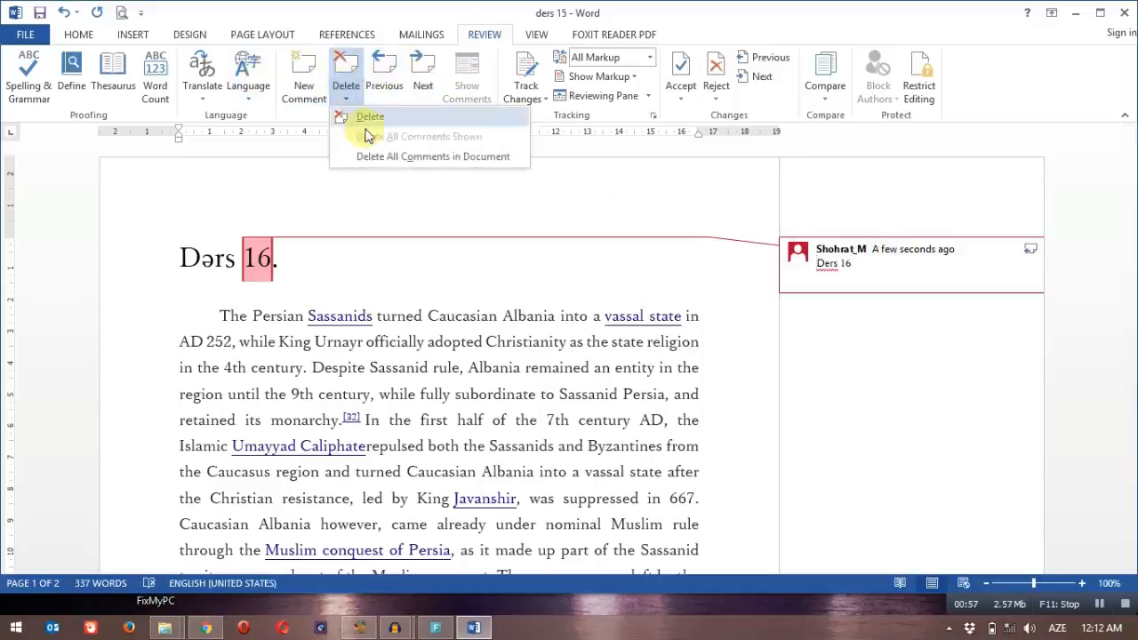
{"action": "left_click", "coordinate": [406, 158]}
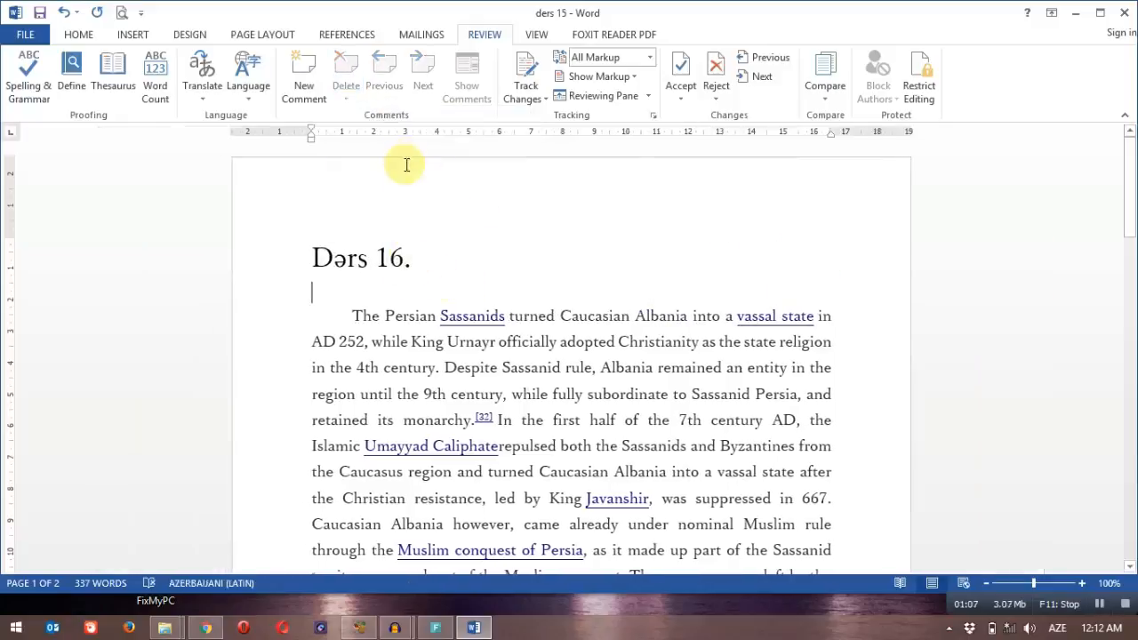
Step: Turn on Track Changes and delete the word "turned" from the first sentence of the opening paragraph
{"action": "left_click", "coordinate": [531, 76]}
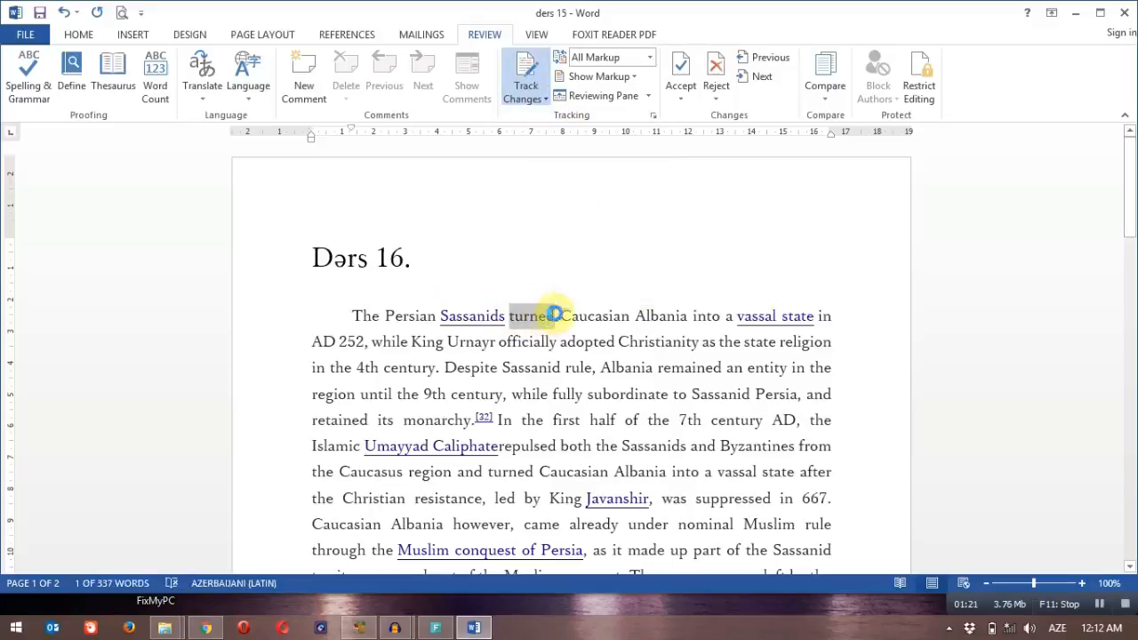
{"action": "key", "text": "Delete"}
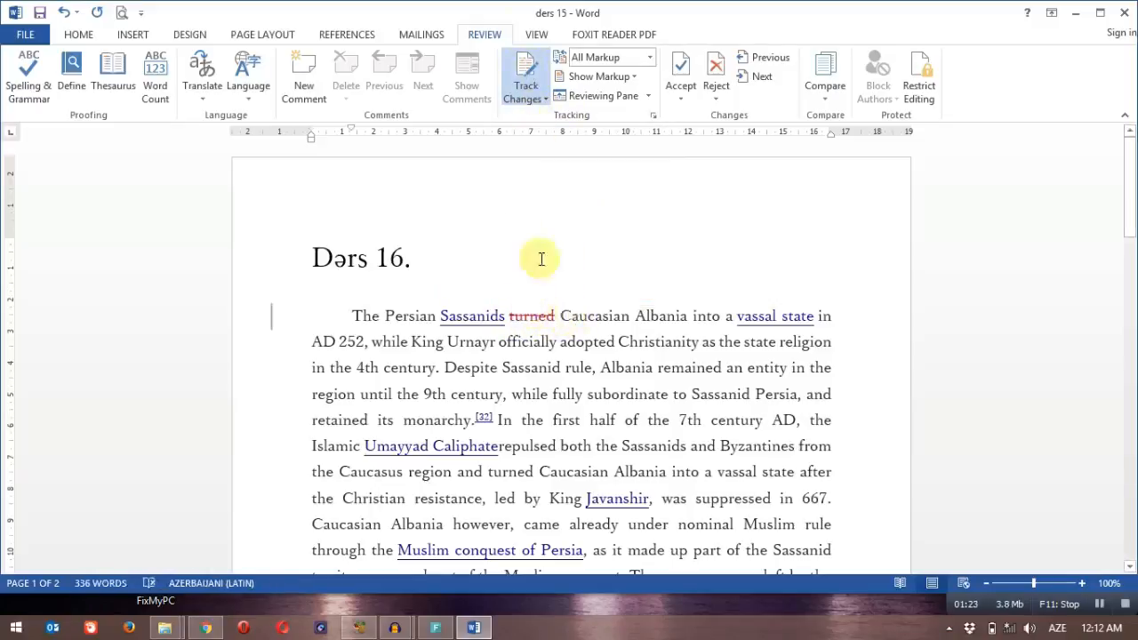
{"action": "left_click", "coordinate": [538, 315]}
{"action": "left_click_drag", "start_coordinate": [523, 310], "coordinate": [549, 316]}
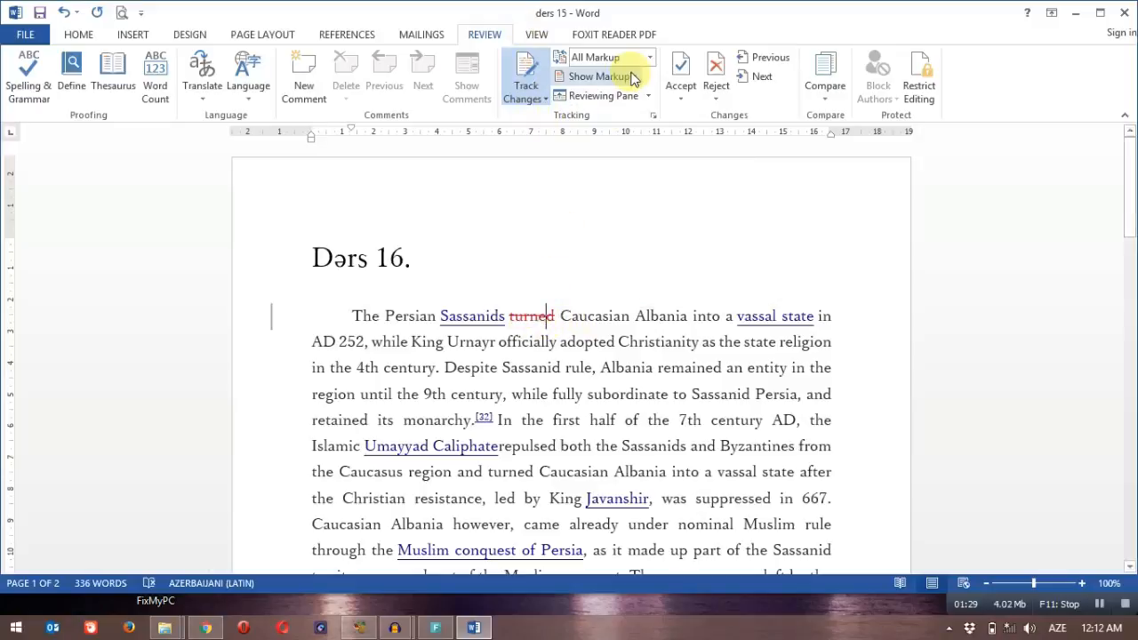
{"action": "left_click", "coordinate": [578, 317]}
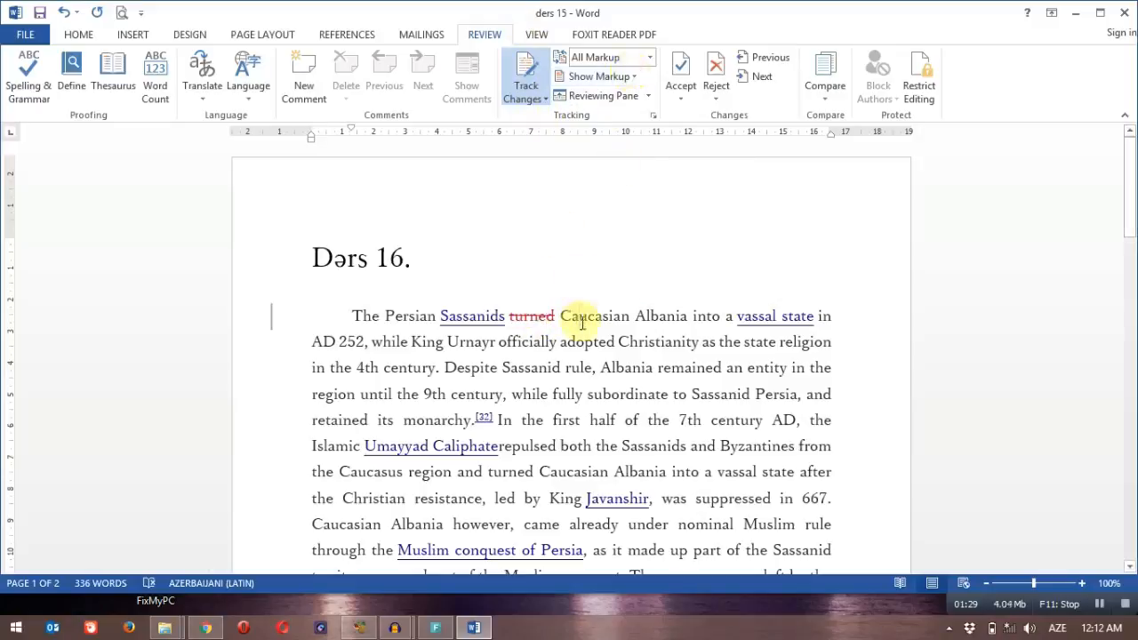
Step: Compare the opening paragraph in the Simple Markup and No Markup views, and set the markup display to Original
{"action": "left_click", "coordinate": [652, 59]}
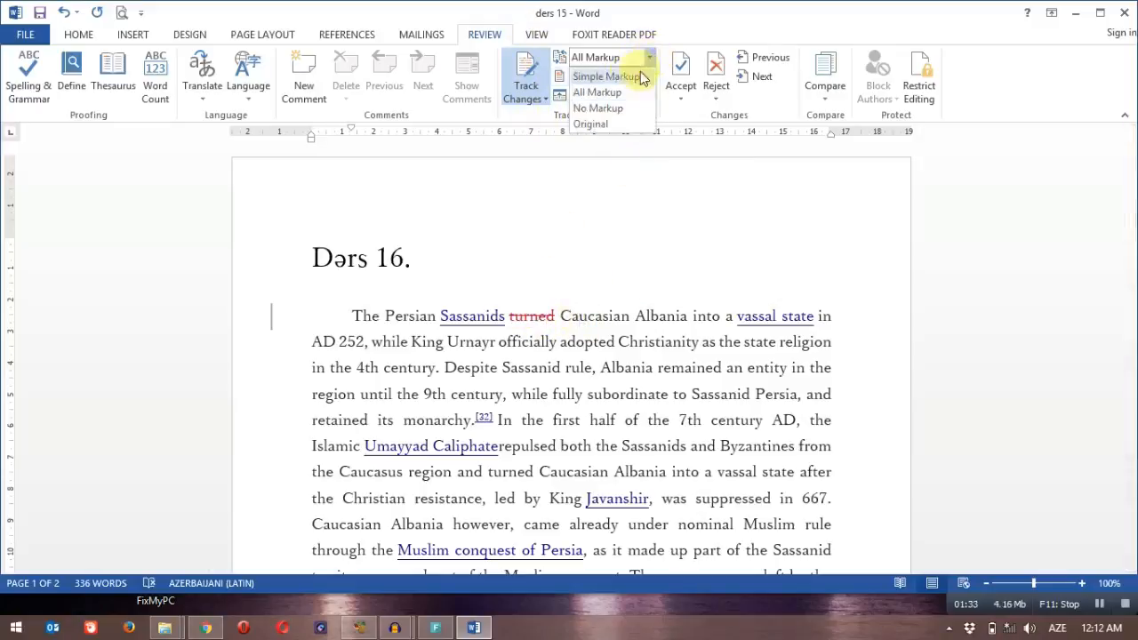
{"action": "left_click", "coordinate": [641, 77]}
{"action": "left_click", "coordinate": [652, 59]}
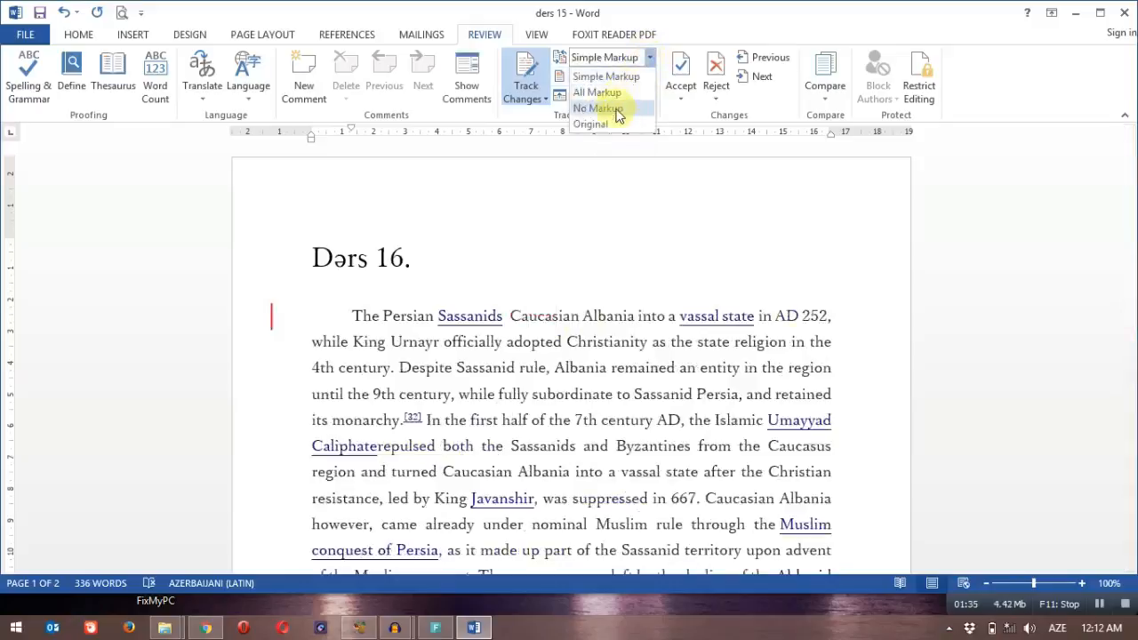
{"action": "left_click", "coordinate": [608, 109]}
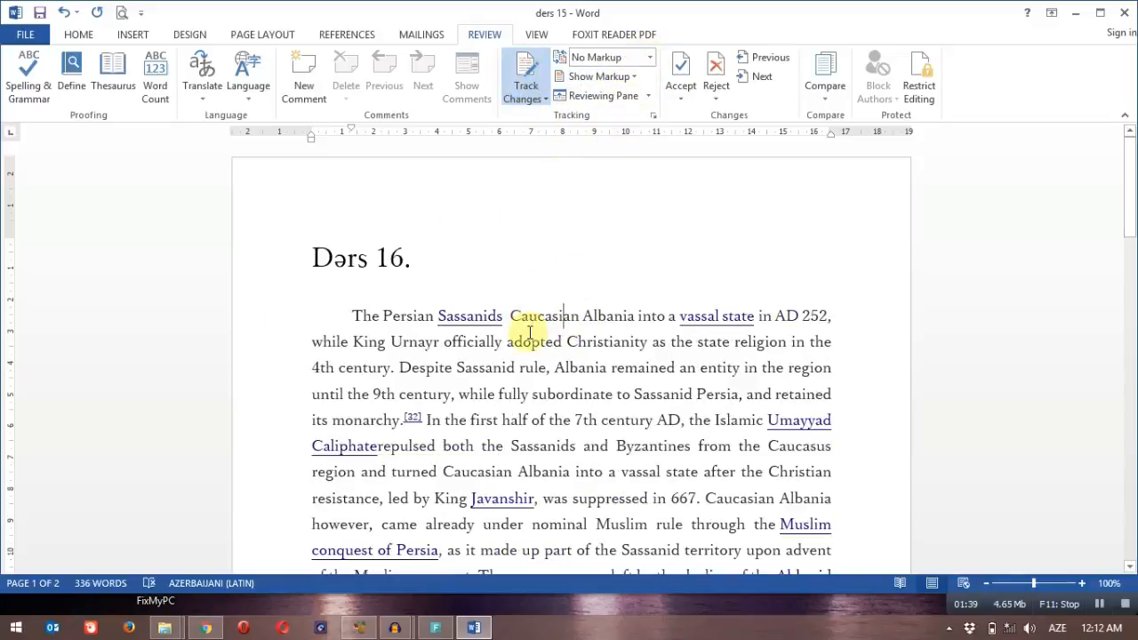
{"action": "left_click_drag", "start_coordinate": [512, 316], "coordinate": [637, 316]}
{"action": "left_click", "coordinate": [638, 316]}
{"action": "left_click_drag", "start_coordinate": [511, 319], "coordinate": [658, 316]}
{"action": "left_click", "coordinate": [651, 319]}
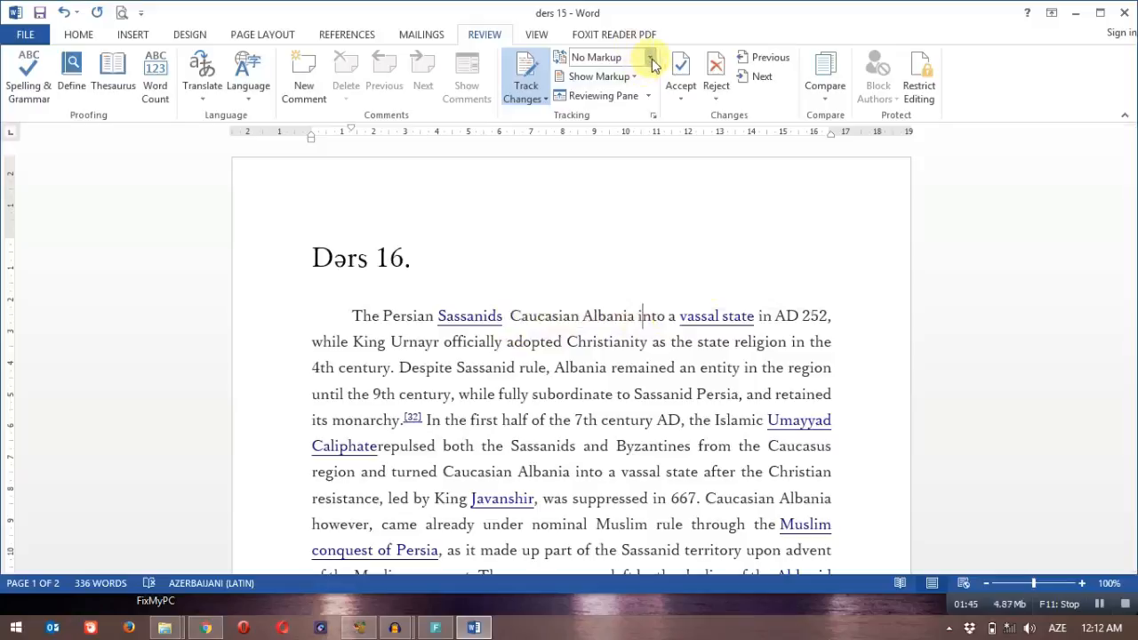
{"action": "left_click", "coordinate": [650, 57]}
{"action": "left_click", "coordinate": [600, 110]}
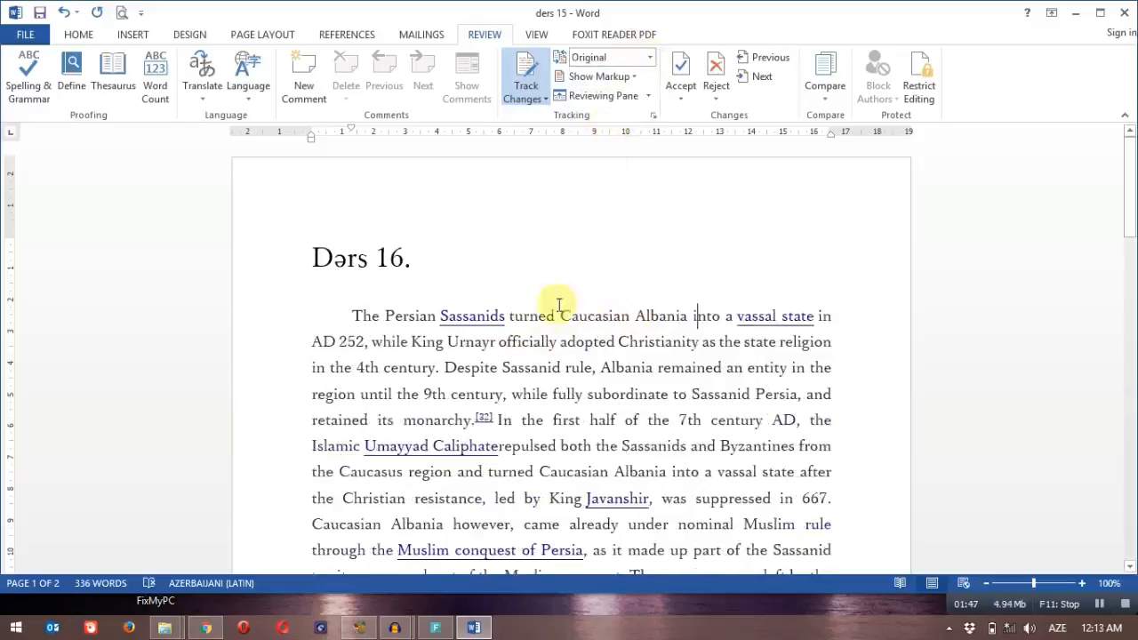
Step: Review the types of markup that can be shown, and toggle the display of comments
{"action": "left_click", "coordinate": [638, 76]}
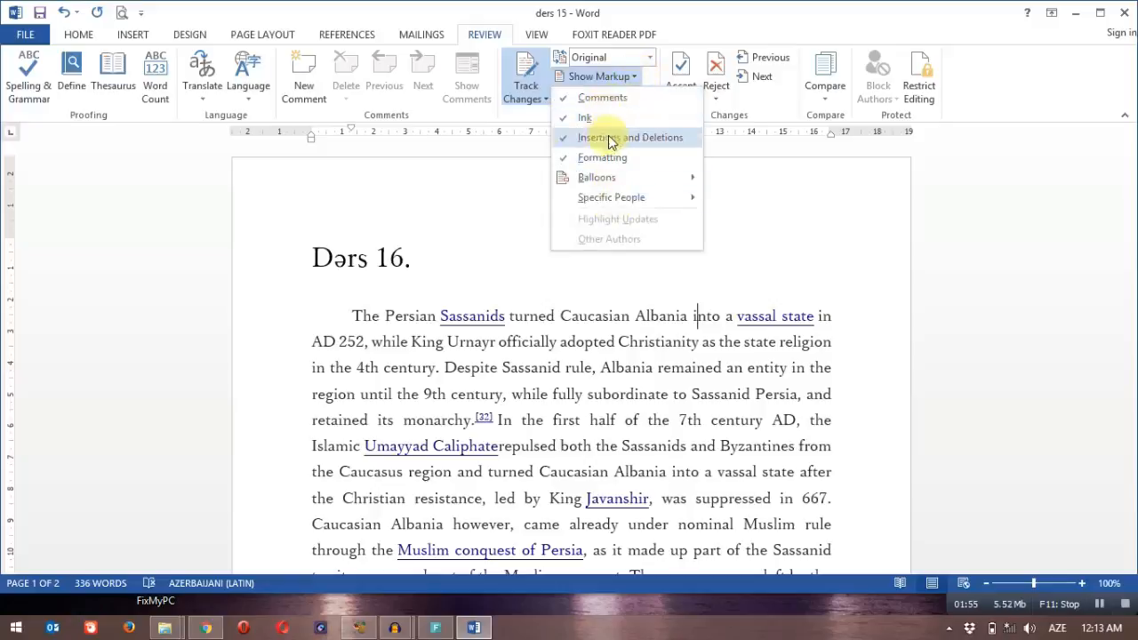
{"action": "mouse_move", "coordinate": [631, 178]}
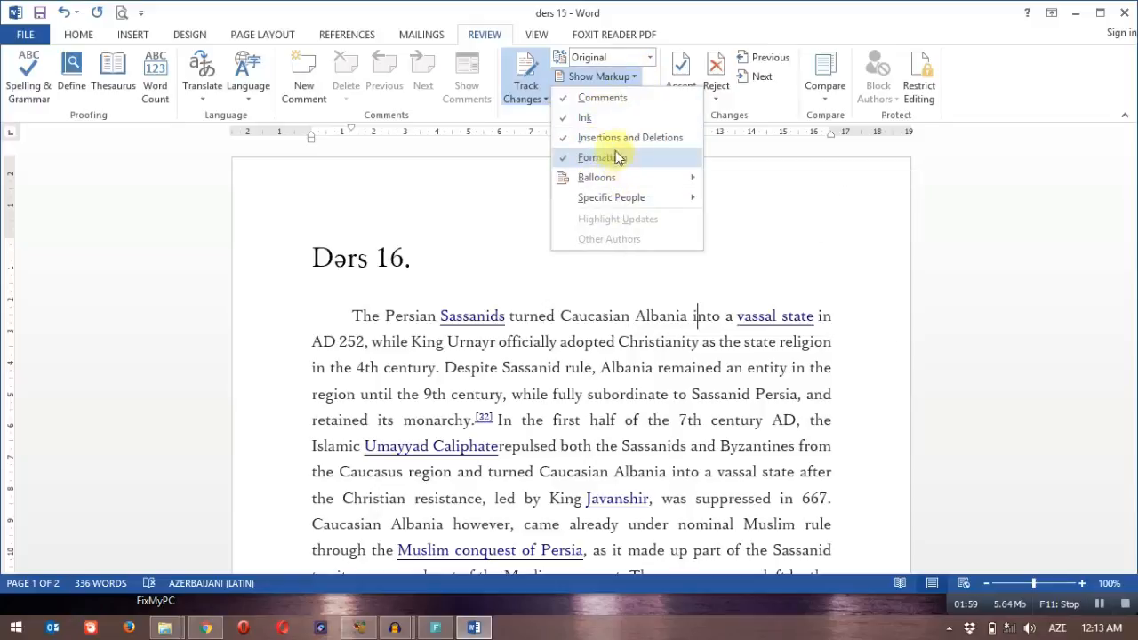
{"action": "left_click", "coordinate": [603, 98]}
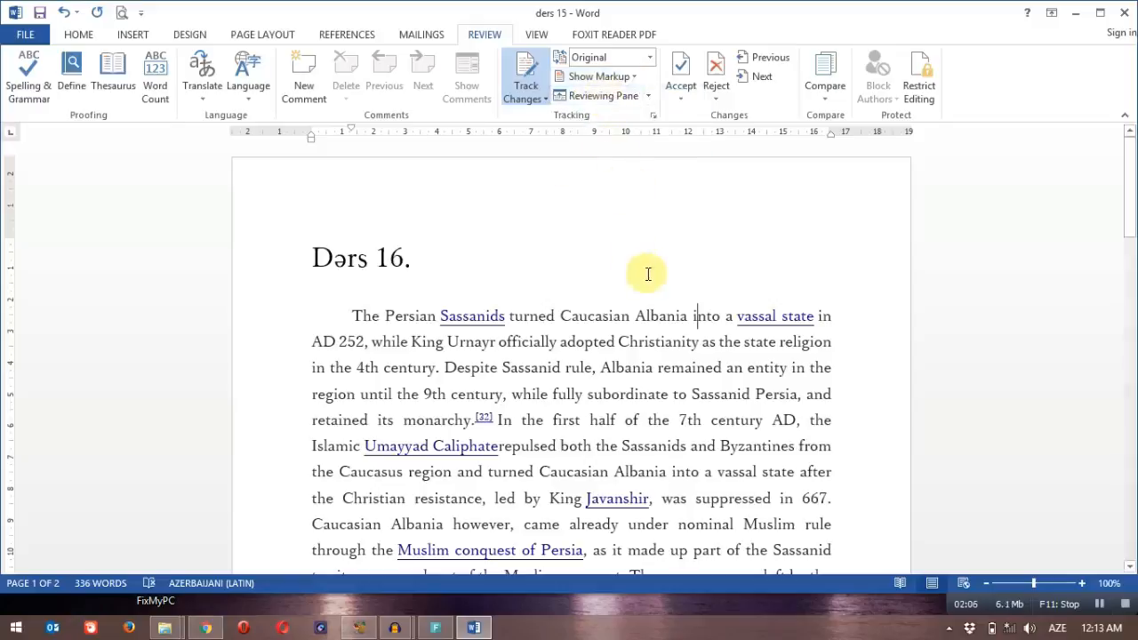
{"action": "left_click", "coordinate": [601, 77]}
{"action": "left_click", "coordinate": [602, 100]}
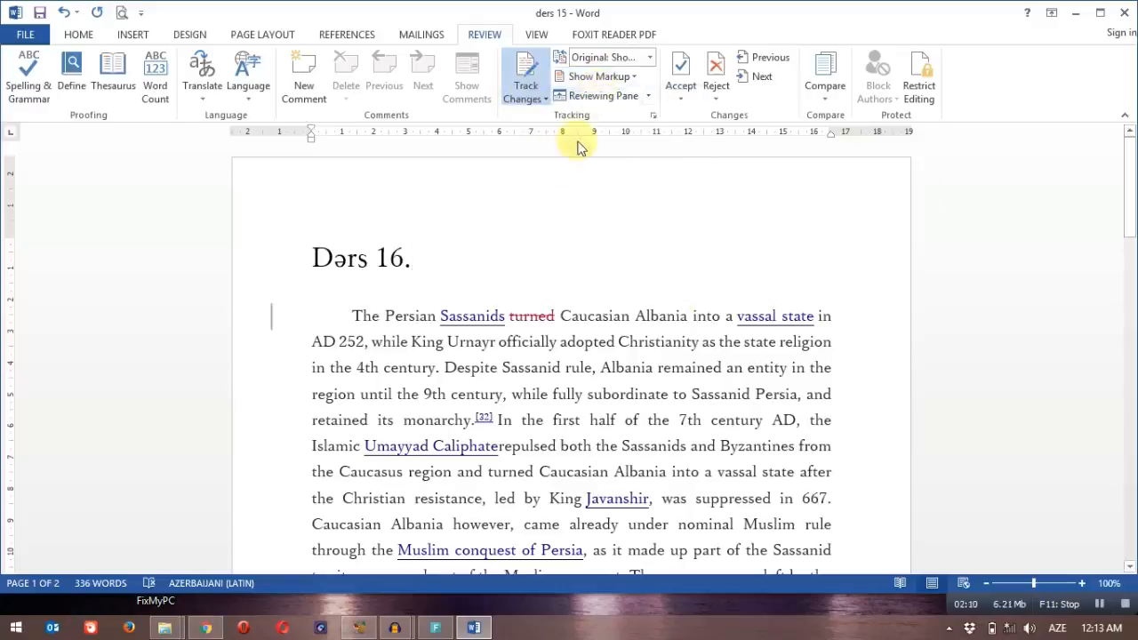
{"action": "left_click", "coordinate": [660, 317]}
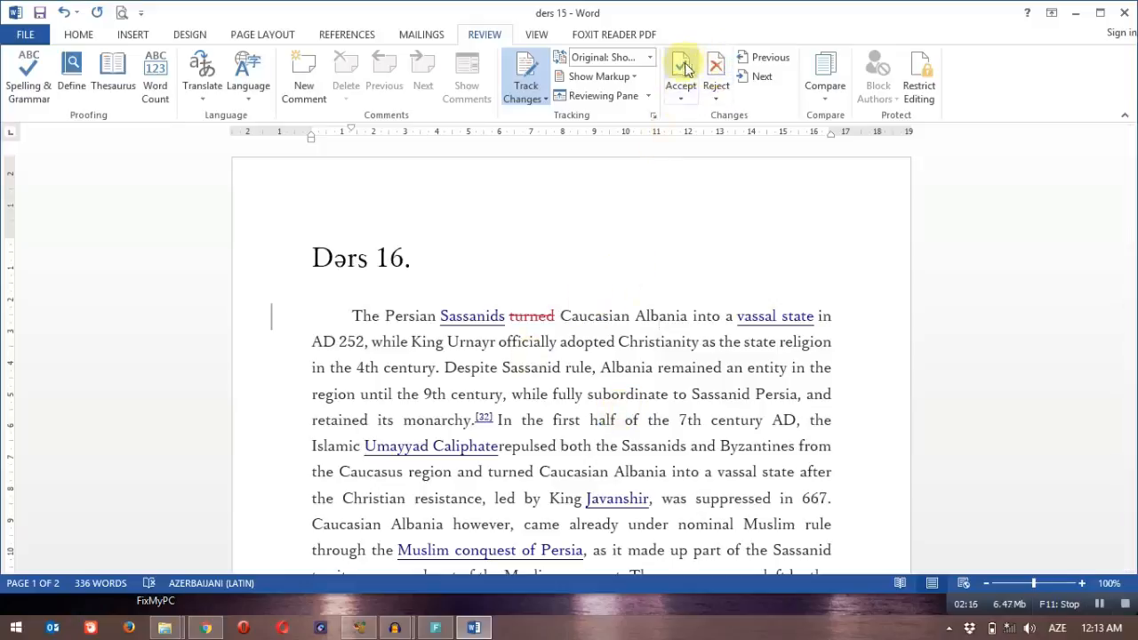
Step: Review the options for accepting and rejecting tracked changes without applying any, and go to the previous change
{"action": "left_click", "coordinate": [681, 92]}
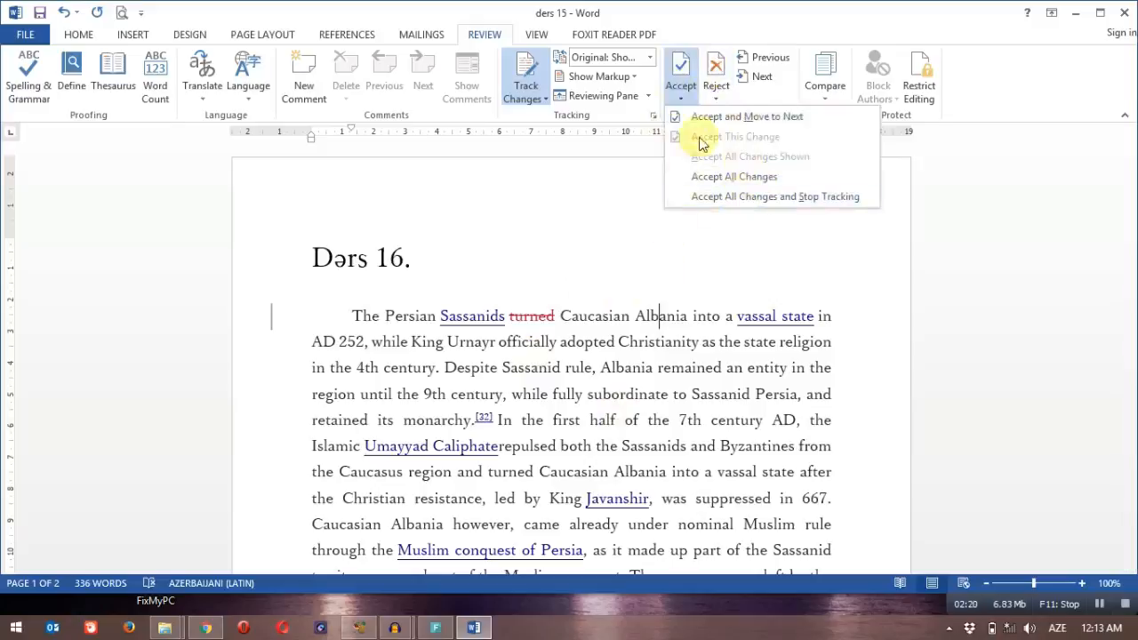
{"action": "left_click", "coordinate": [717, 92]}
{"action": "left_click", "coordinate": [723, 98]}
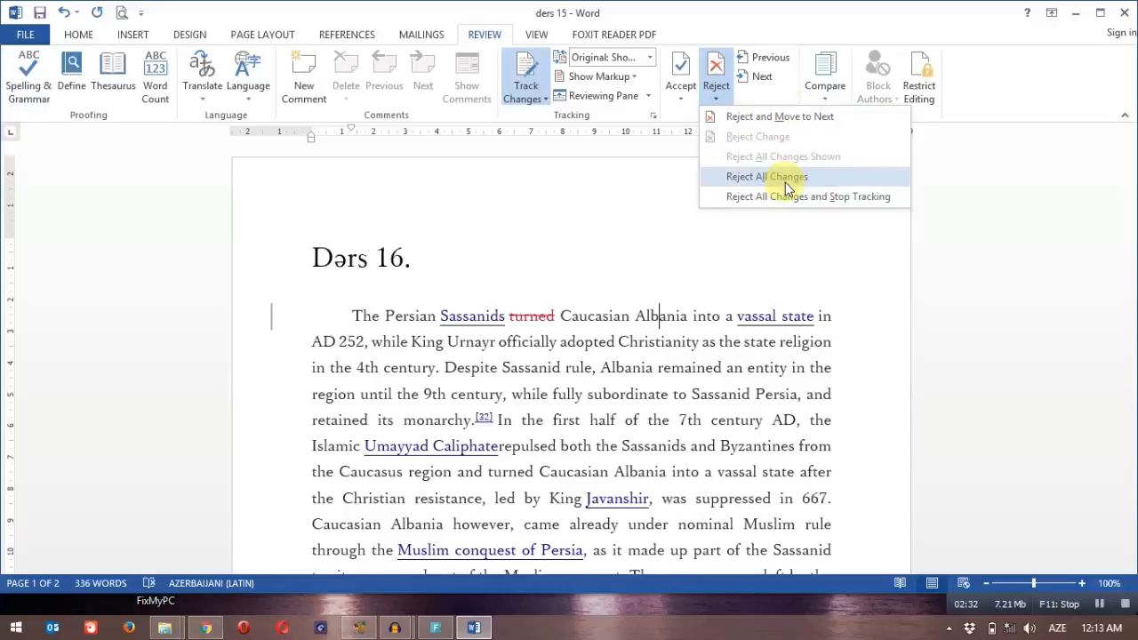
{"action": "left_click", "coordinate": [597, 235]}
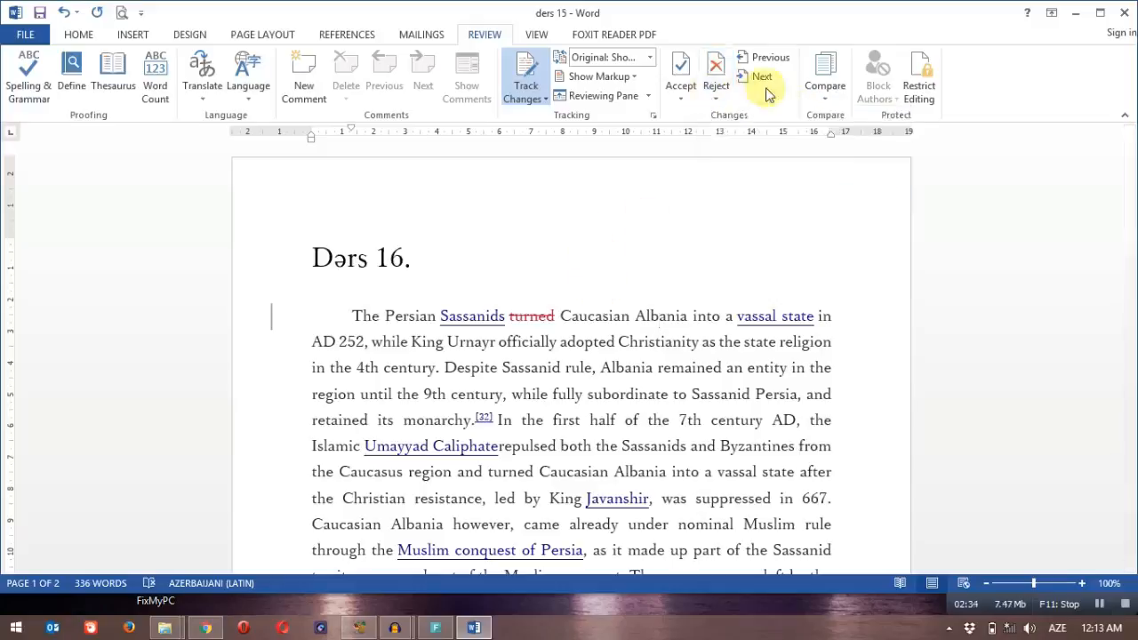
{"action": "left_click", "coordinate": [766, 59]}
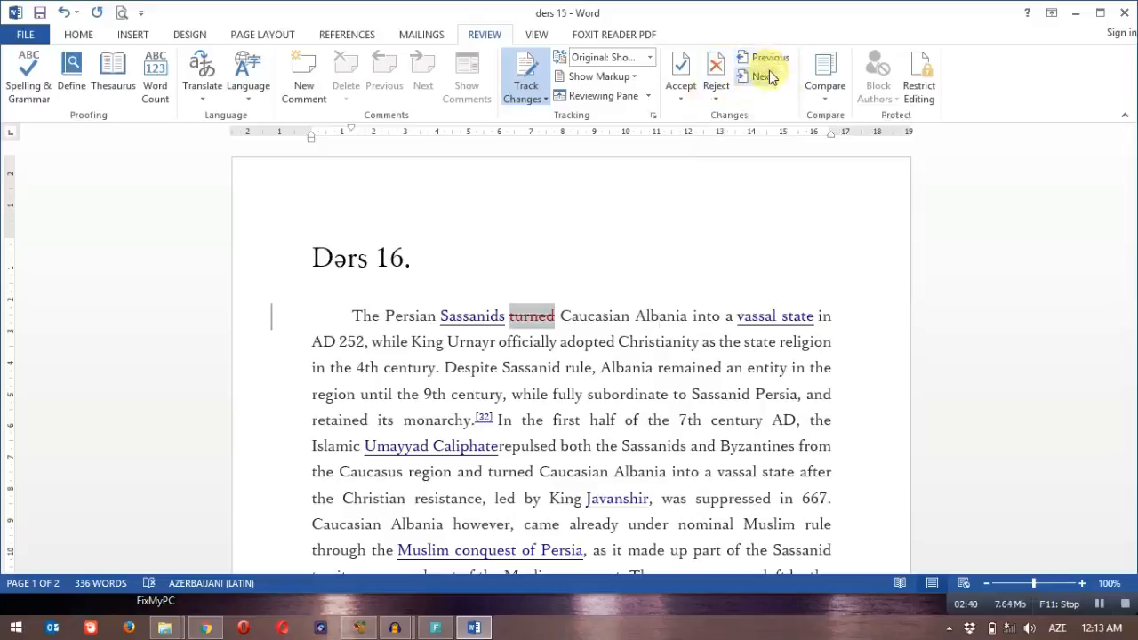
Step: Examine the original and revised document choices for comparing two versions of a document, and leave the comparison setup without choosing any files
{"action": "left_click", "coordinate": [579, 316]}
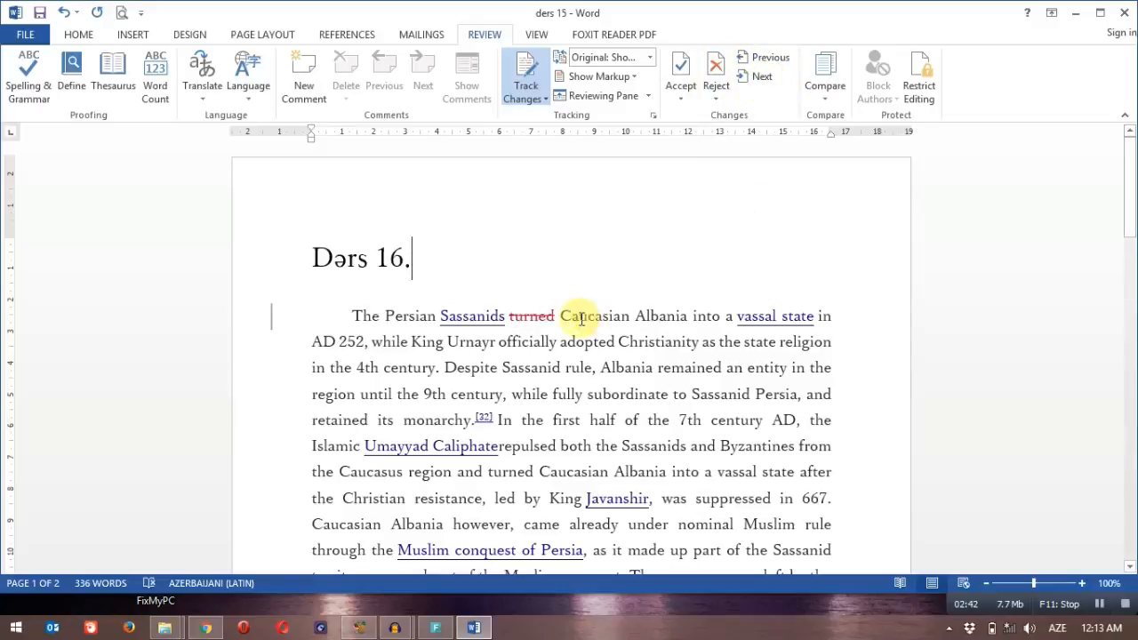
{"action": "left_click", "coordinate": [827, 97]}
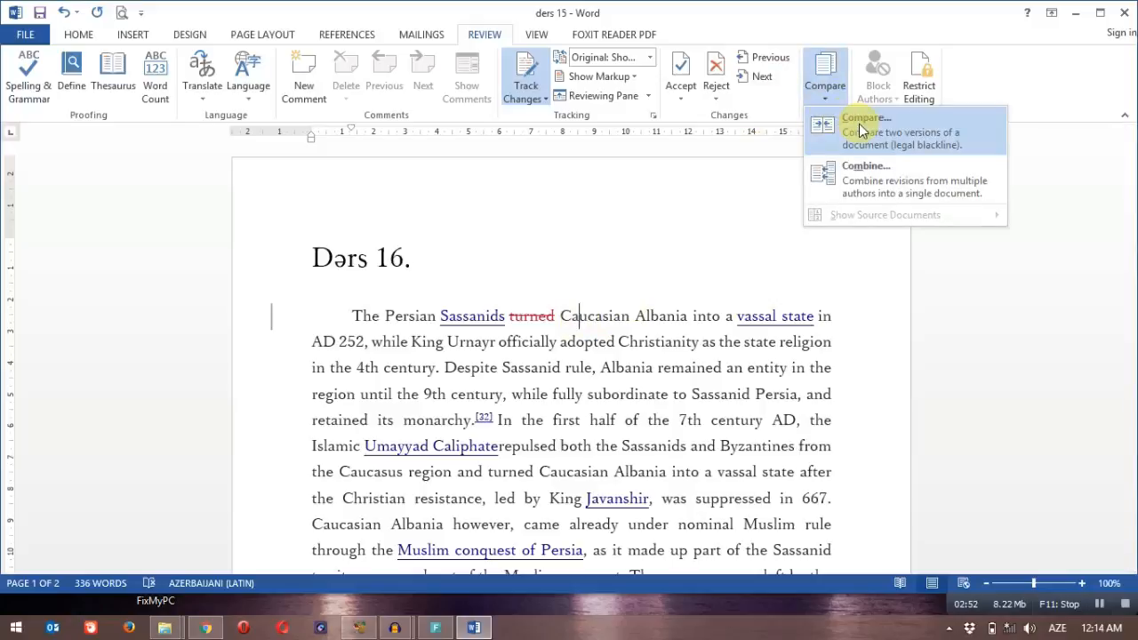
{"action": "left_click", "coordinate": [861, 131]}
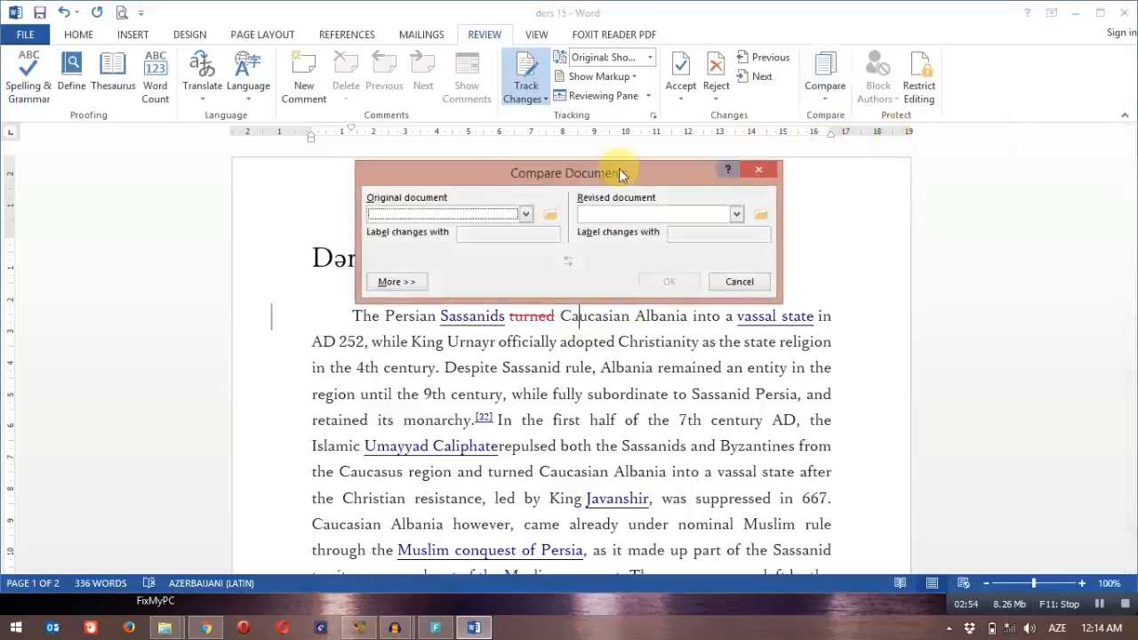
{"action": "left_click", "coordinate": [443, 214]}
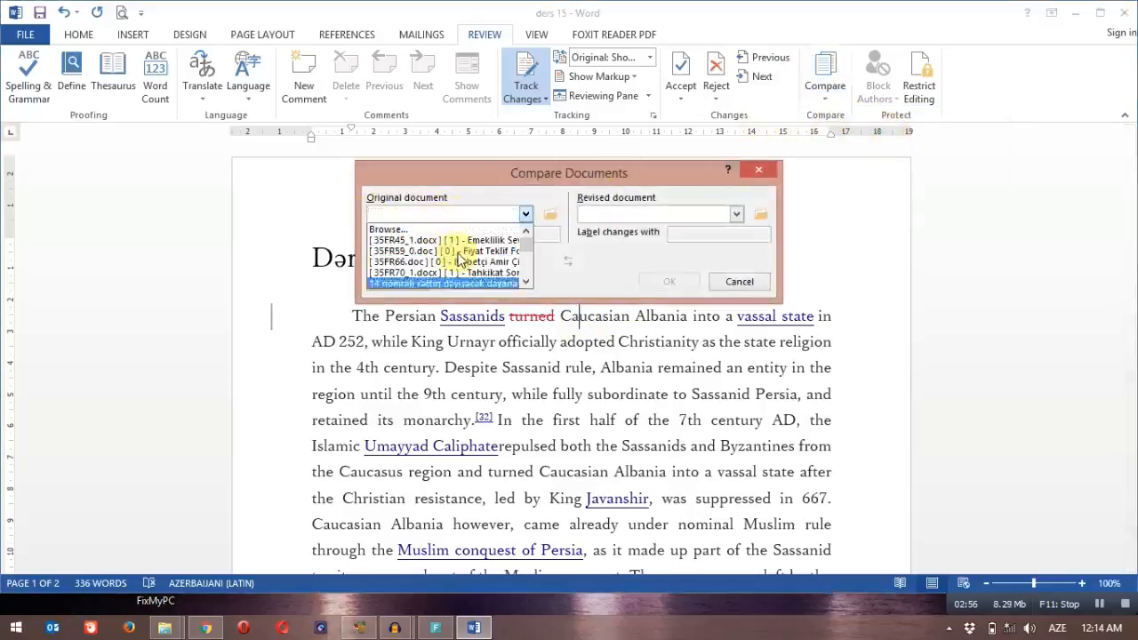
{"action": "left_click", "coordinate": [481, 215]}
{"action": "left_click", "coordinate": [649, 219]}
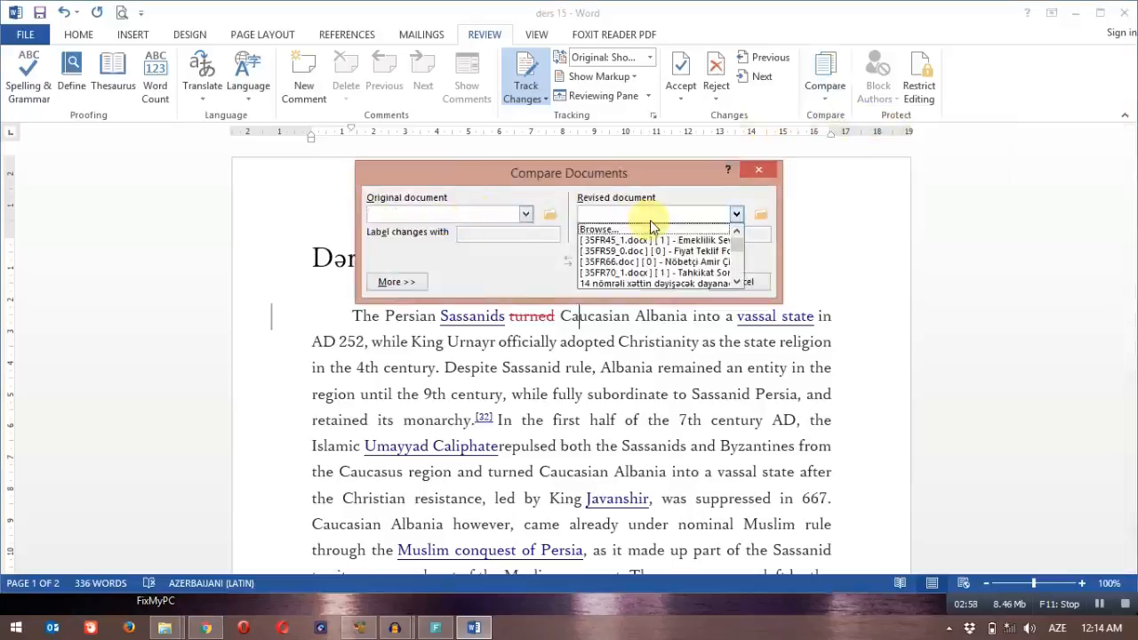
{"action": "left_click_drag", "start_coordinate": [738, 243], "coordinate": [674, 205]}
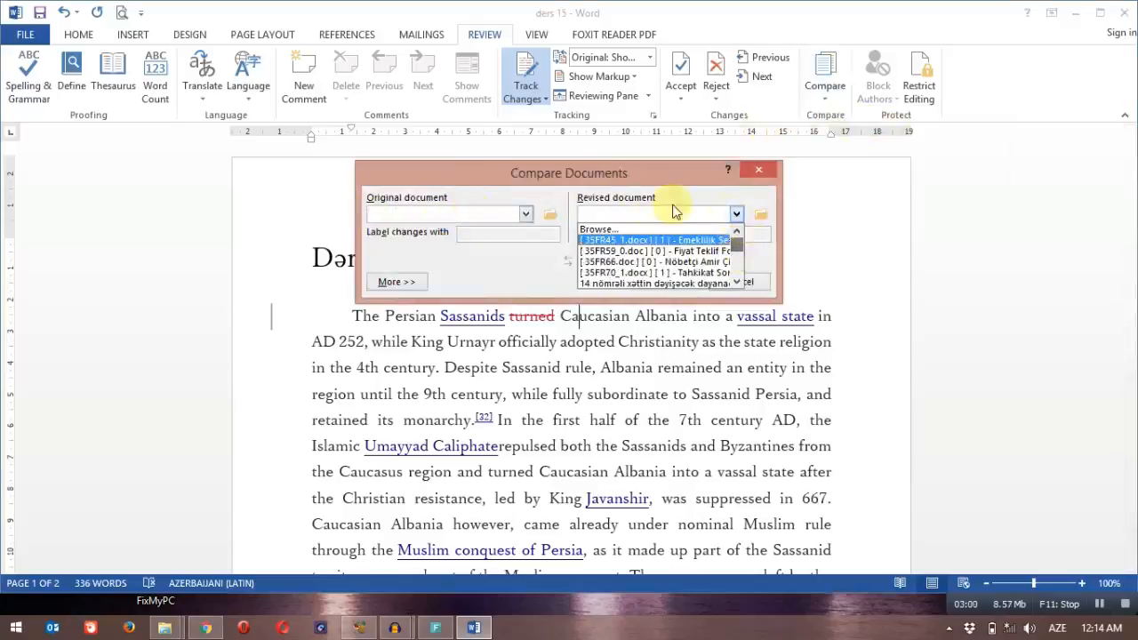
{"action": "left_click", "coordinate": [731, 213]}
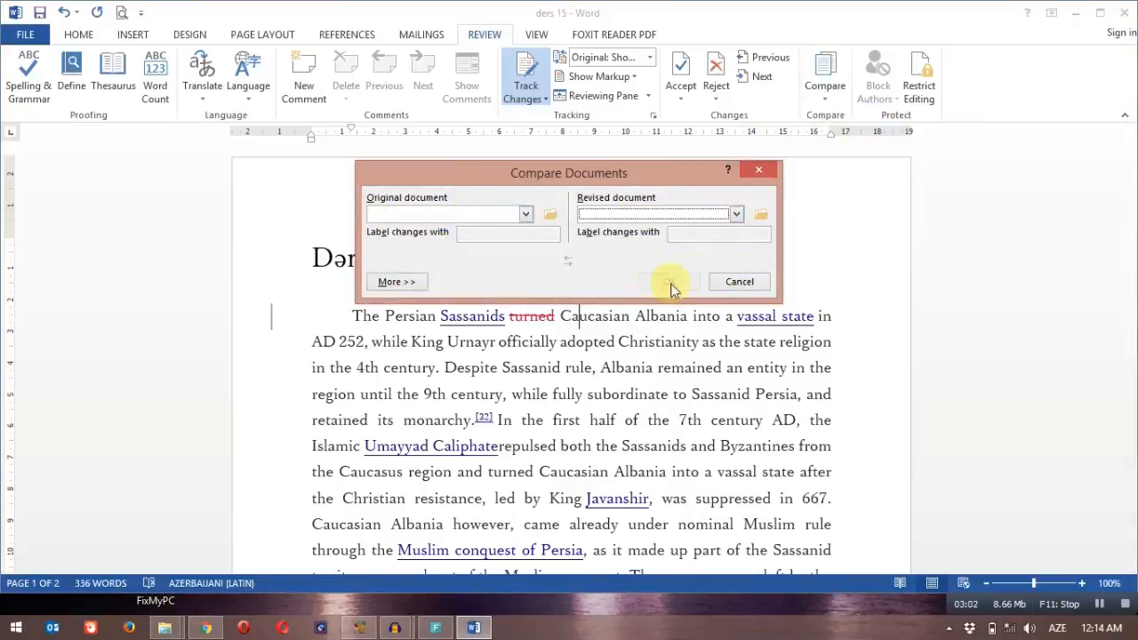
{"action": "left_click", "coordinate": [748, 284]}
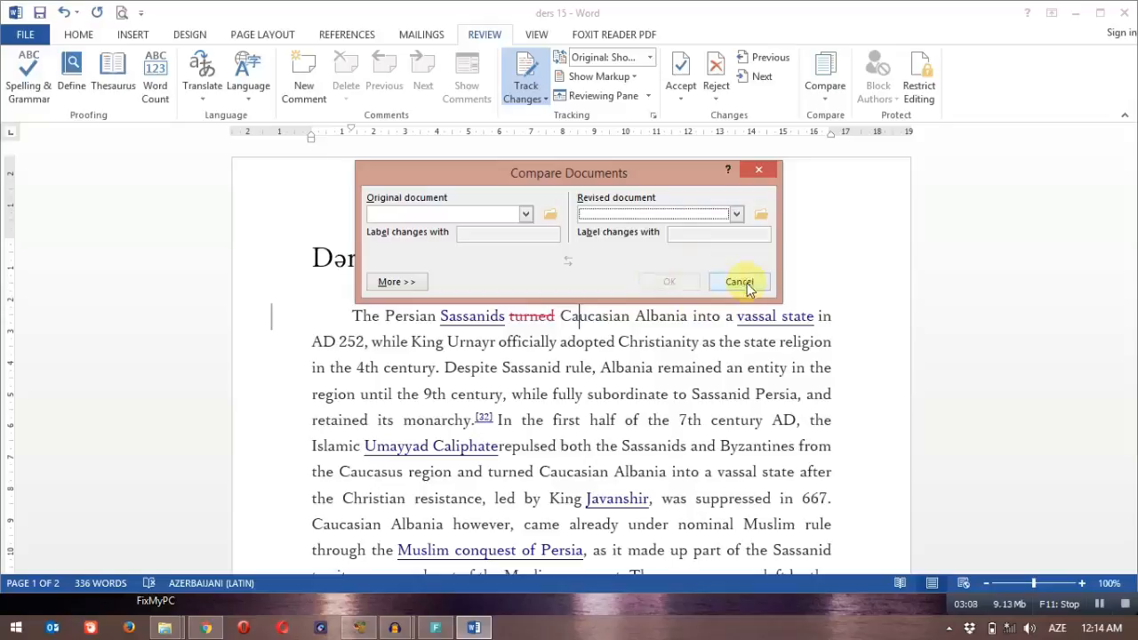